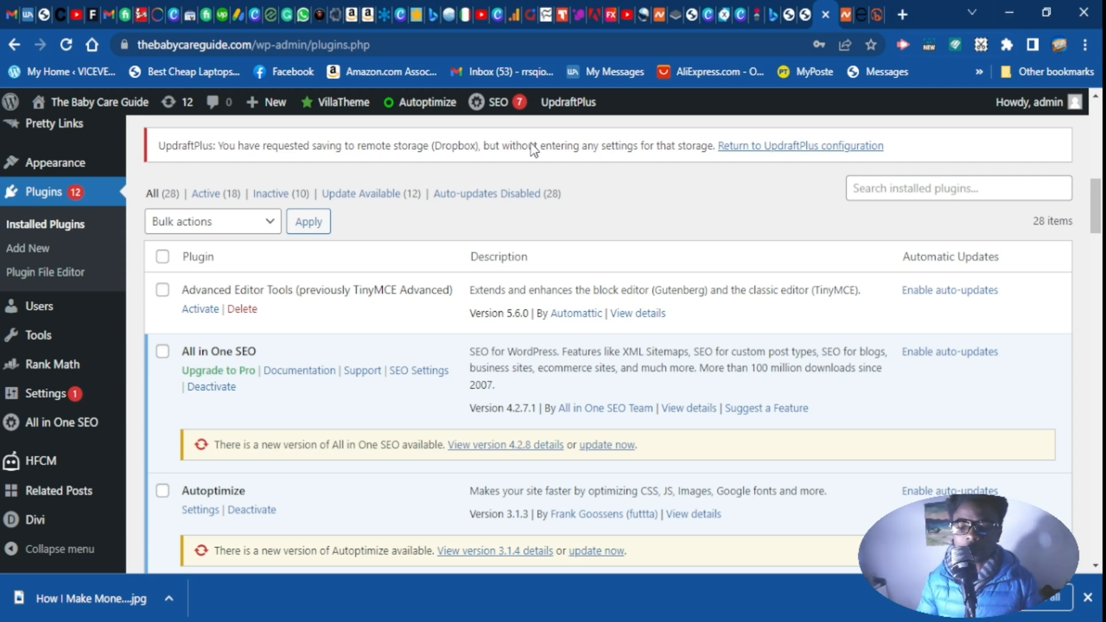
# - Open the page for adding new plugins and search the plugin directory for "sassy"
pyautogui.moveTo(3, 347)
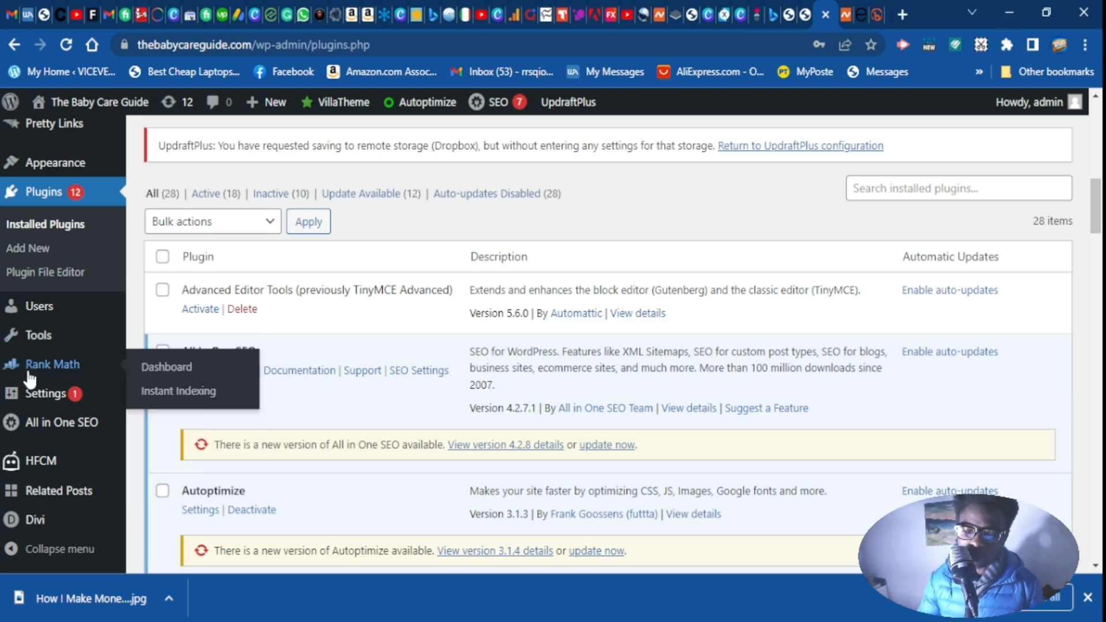
pyautogui.scroll(-2, 39, 369)
pyautogui.scroll(-5, 39, 369)
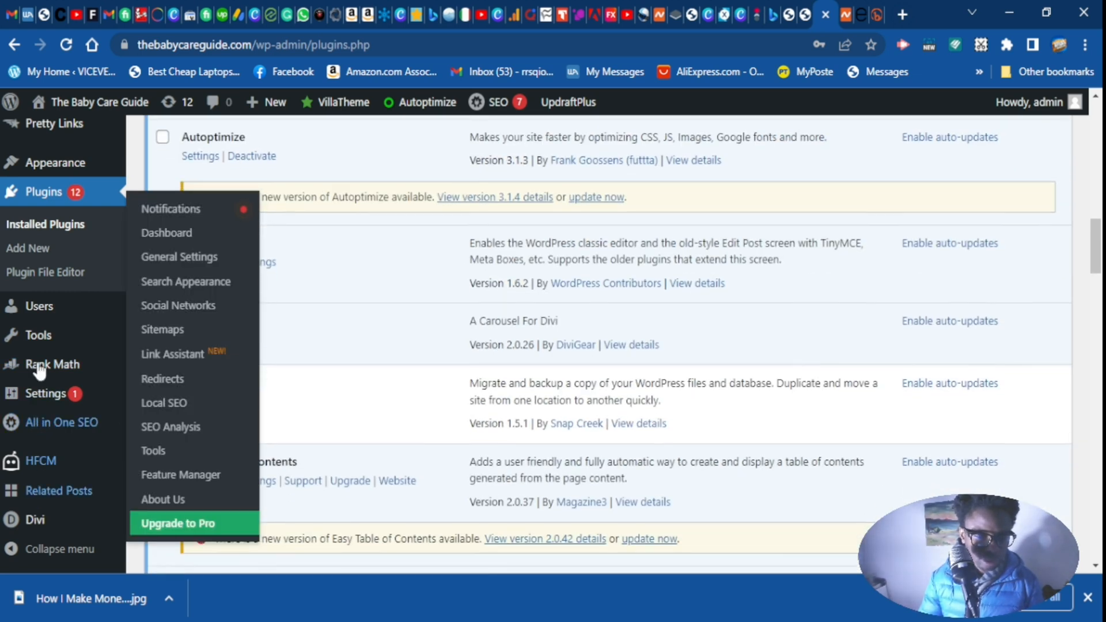
pyautogui.scroll(8, 50, 346)
pyautogui.moveTo(49, 266)
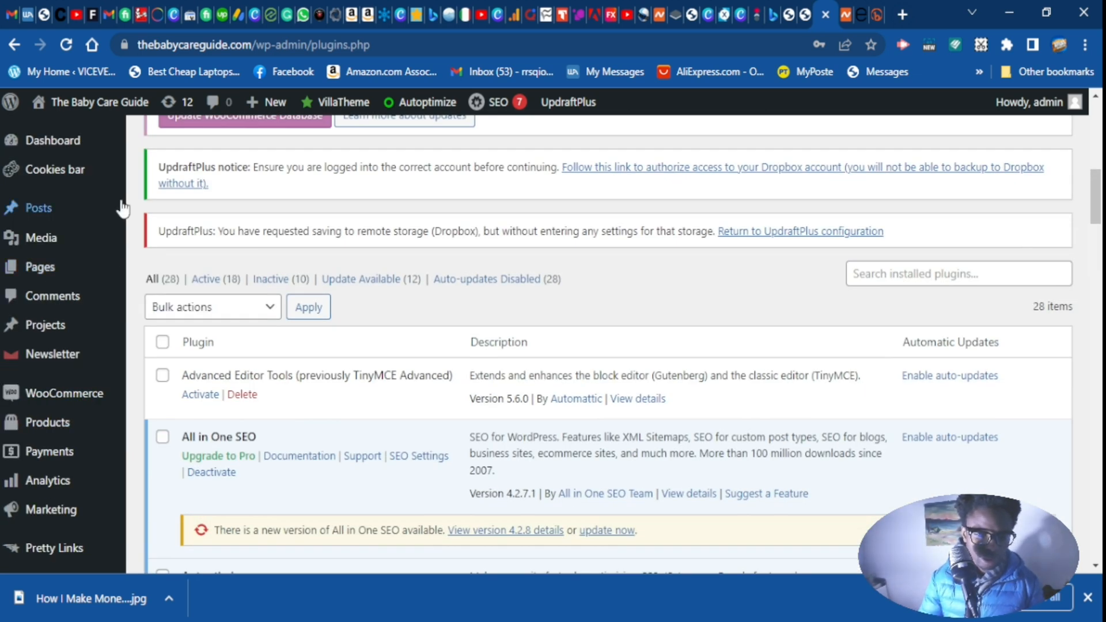
pyautogui.scroll(5, 346, 277)
pyautogui.scroll(6, 366, 285)
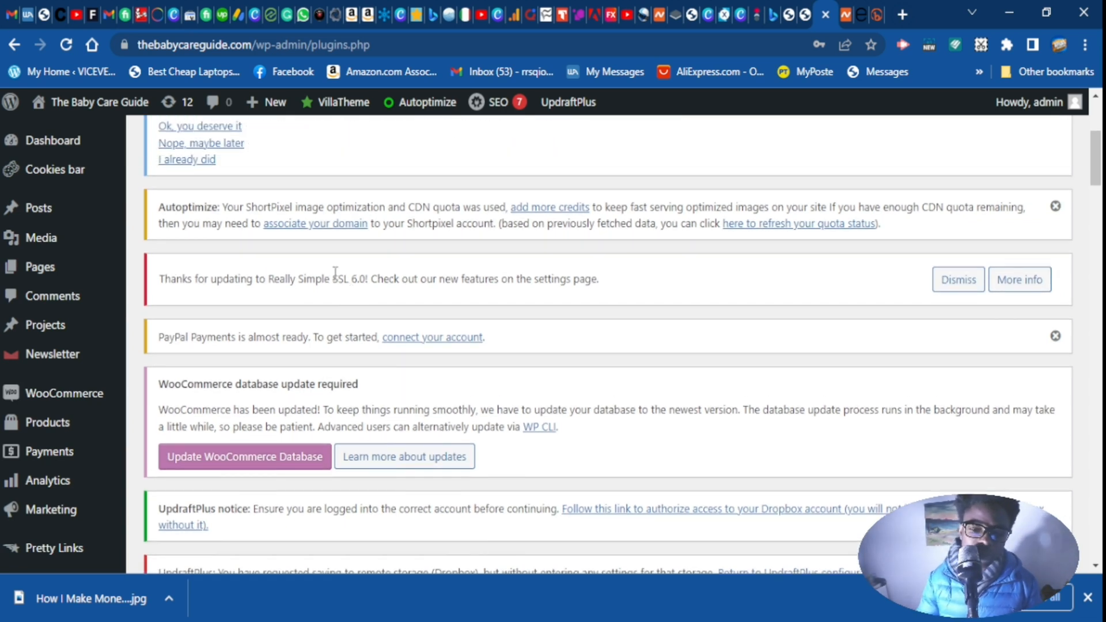
pyautogui.click(234, 267)
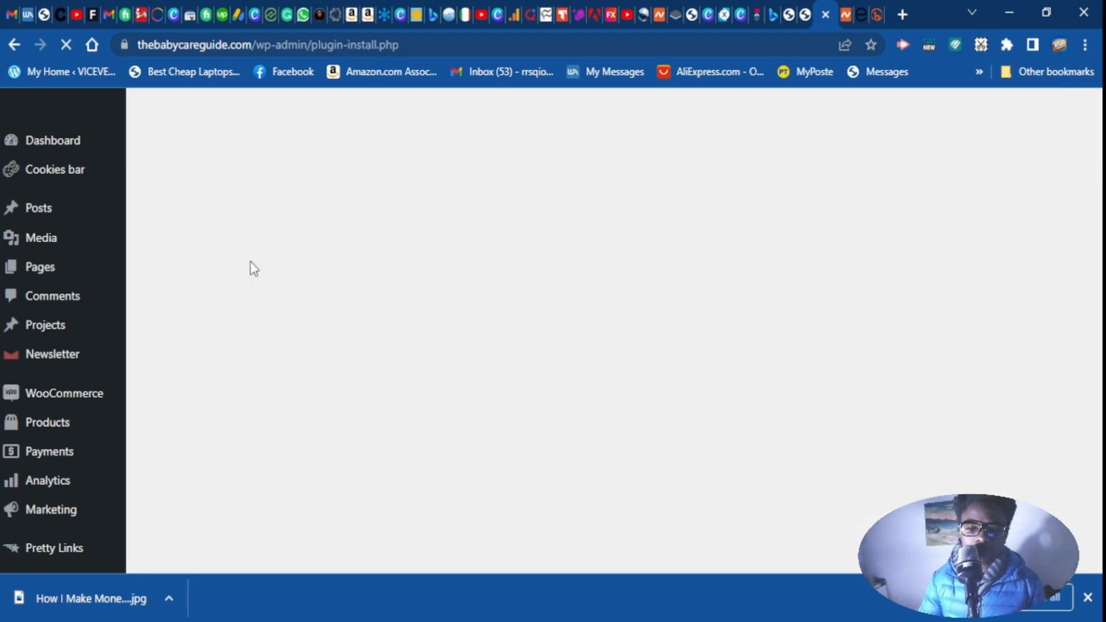
pyautogui.scroll(-7, 250, 262)
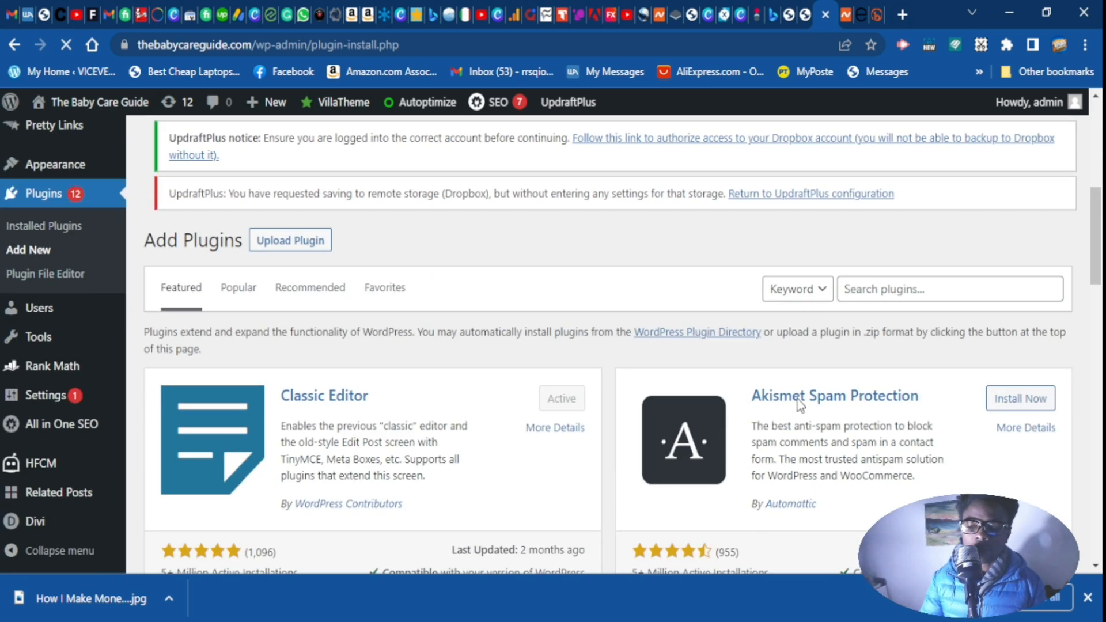
pyautogui.click(869, 287)
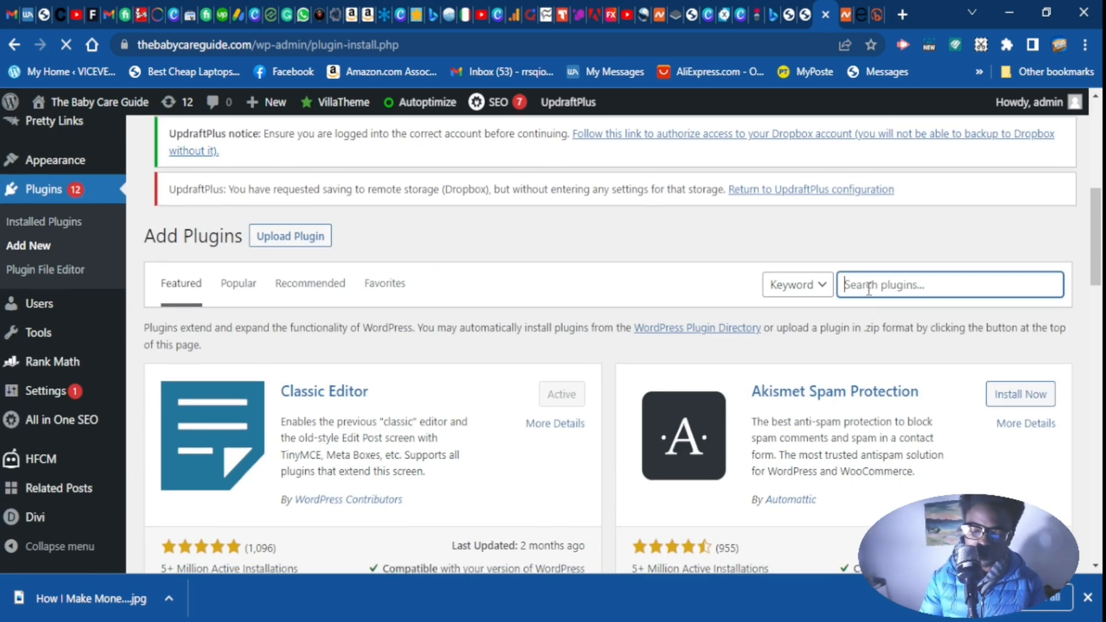
pyautogui.write('sassy')
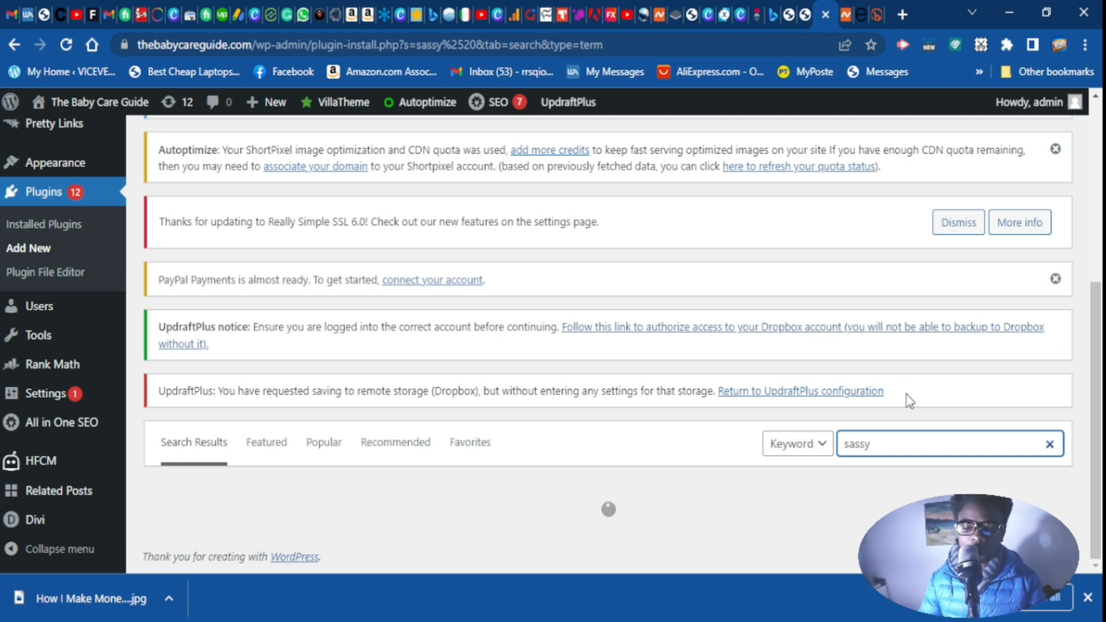
# - Update the Social Sharing Plugin – Sassy Social Share from the search results
pyautogui.scroll(-3, 909, 400)
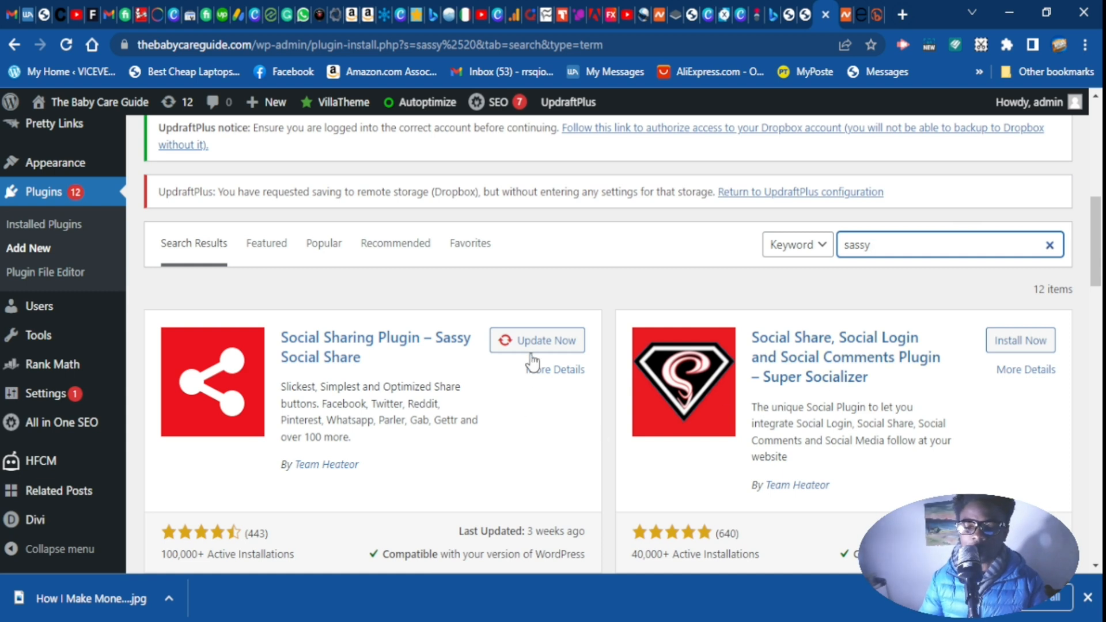
pyautogui.scroll(-1, 541, 355)
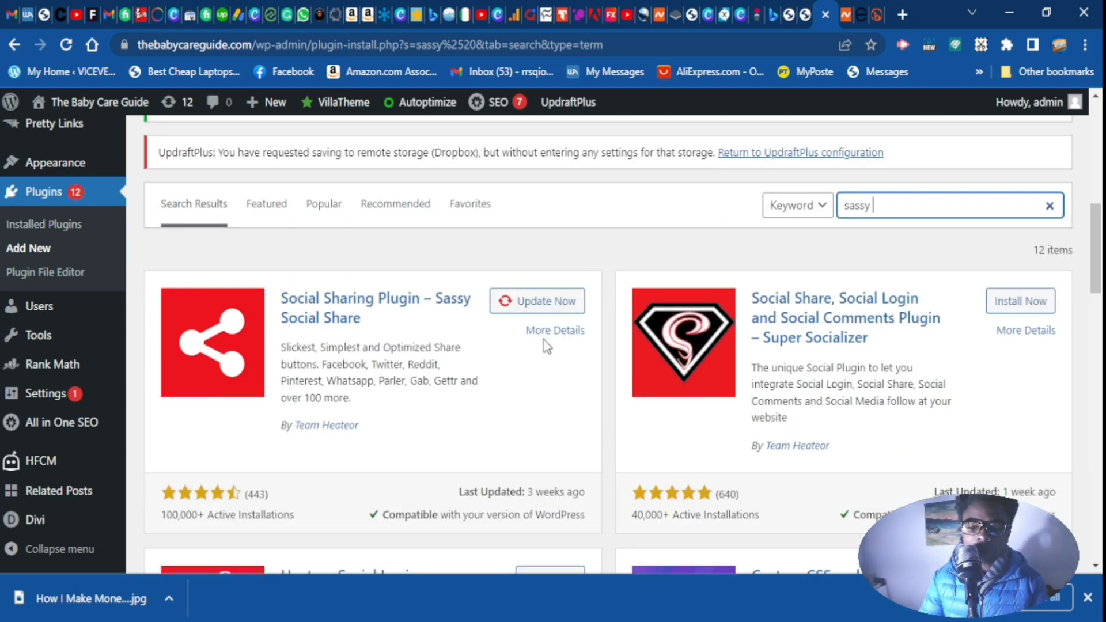
pyautogui.click(533, 311)
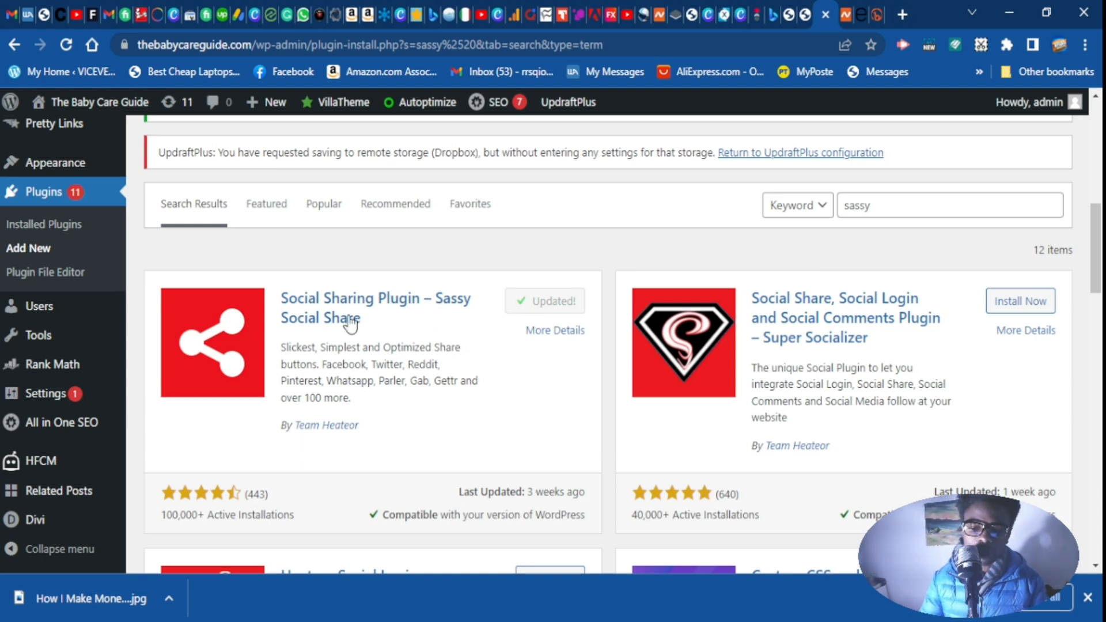
# - Activate the Sassy Social Share plugin in the list of installed plugins
pyautogui.scroll(-2, 195, 371)
pyautogui.scroll(2, 196, 323)
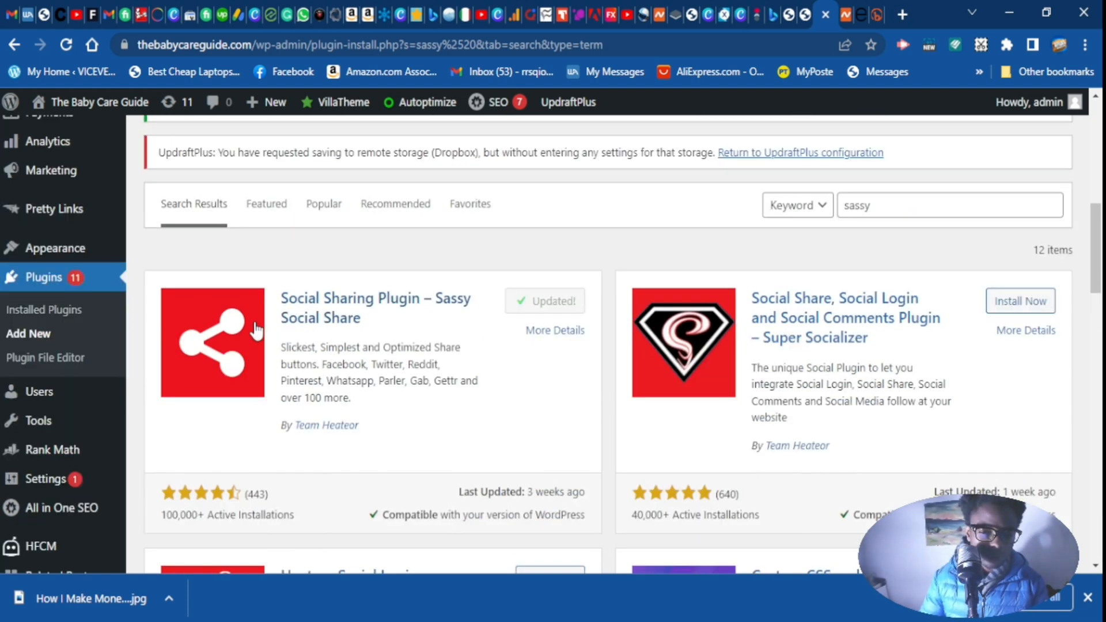
pyautogui.click(54, 312)
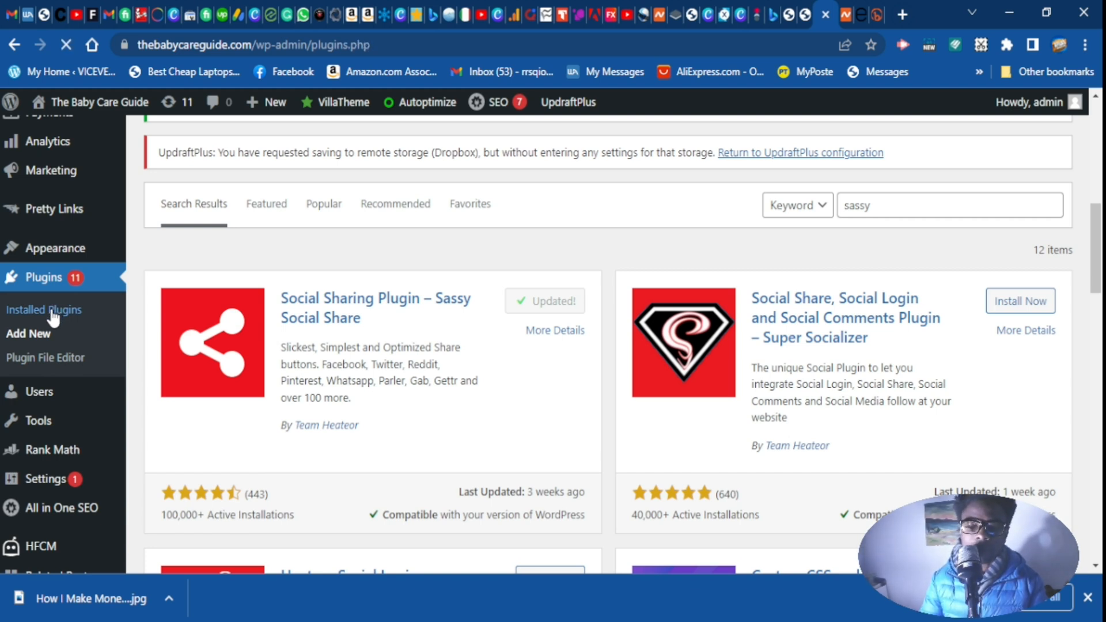
pyautogui.scroll(-7, 52, 320)
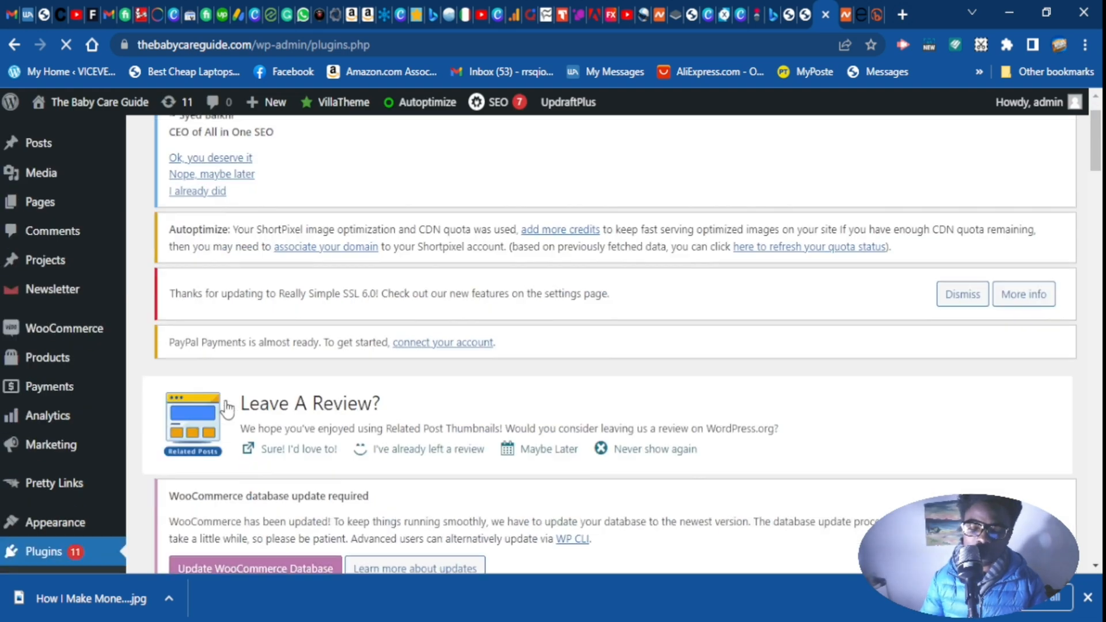
pyautogui.scroll(-5, 226, 400)
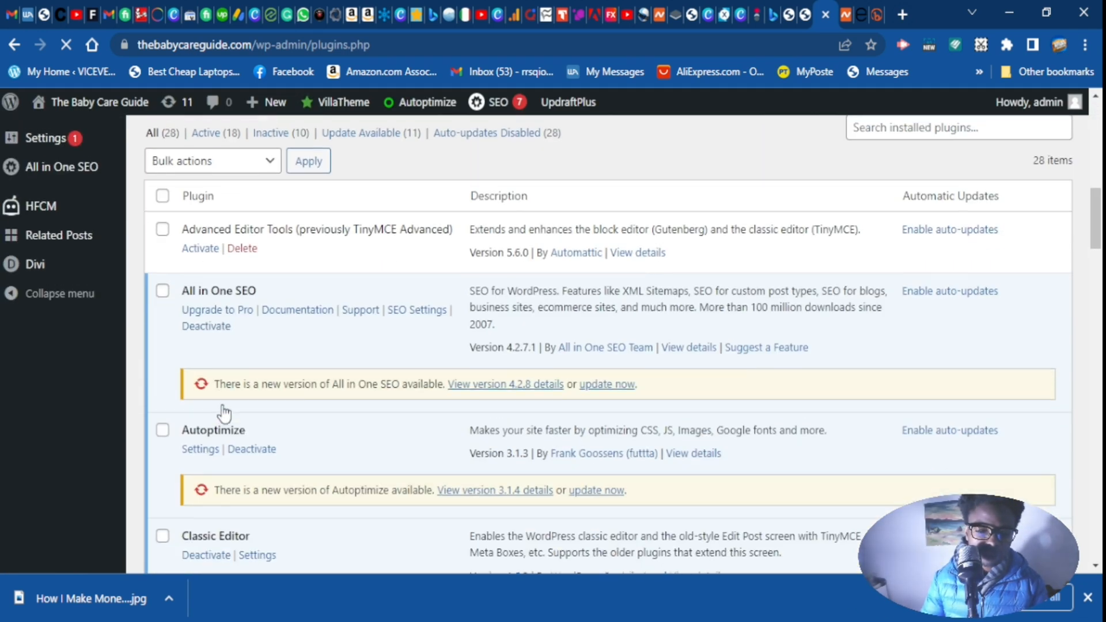
pyautogui.scroll(-8, 160, 334)
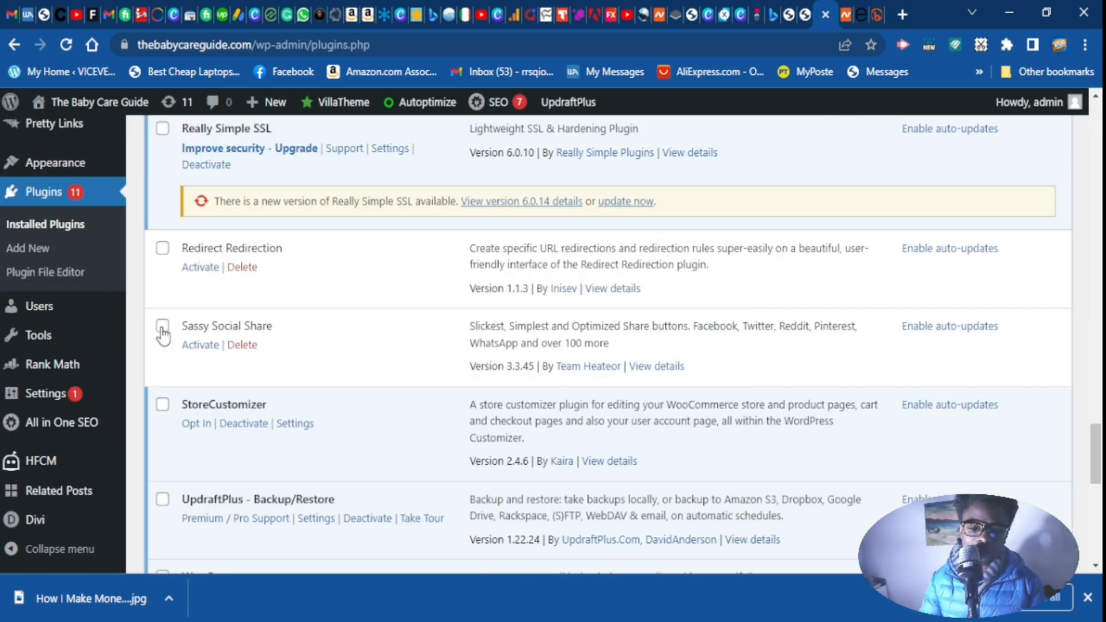
pyautogui.click(198, 347)
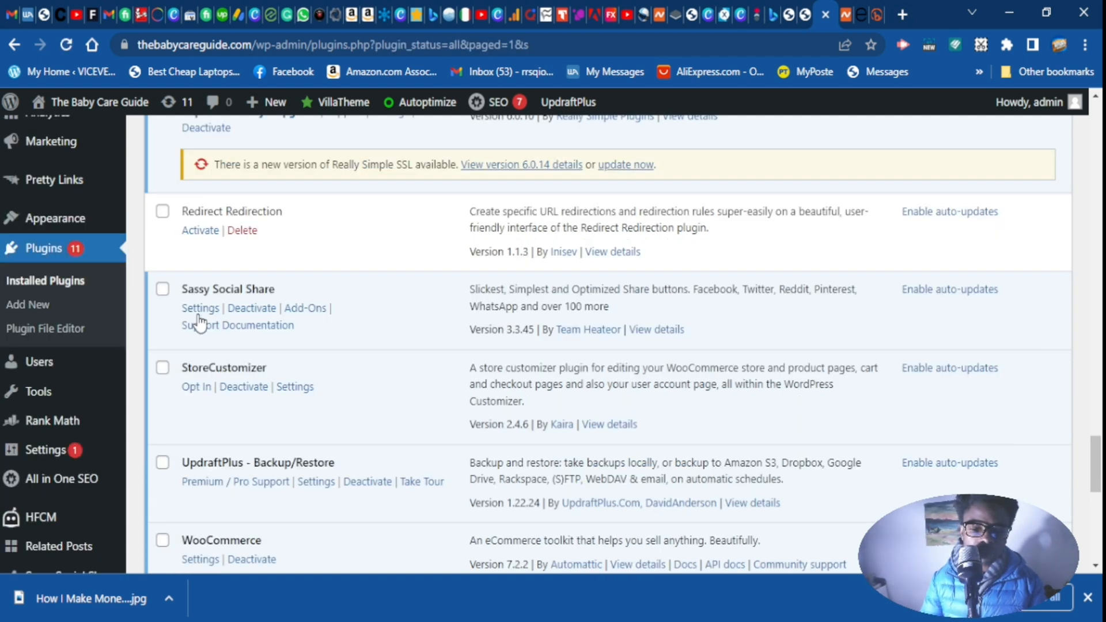
# - Open the settings page of the Sassy Social Share plugin
pyautogui.click(203, 310)
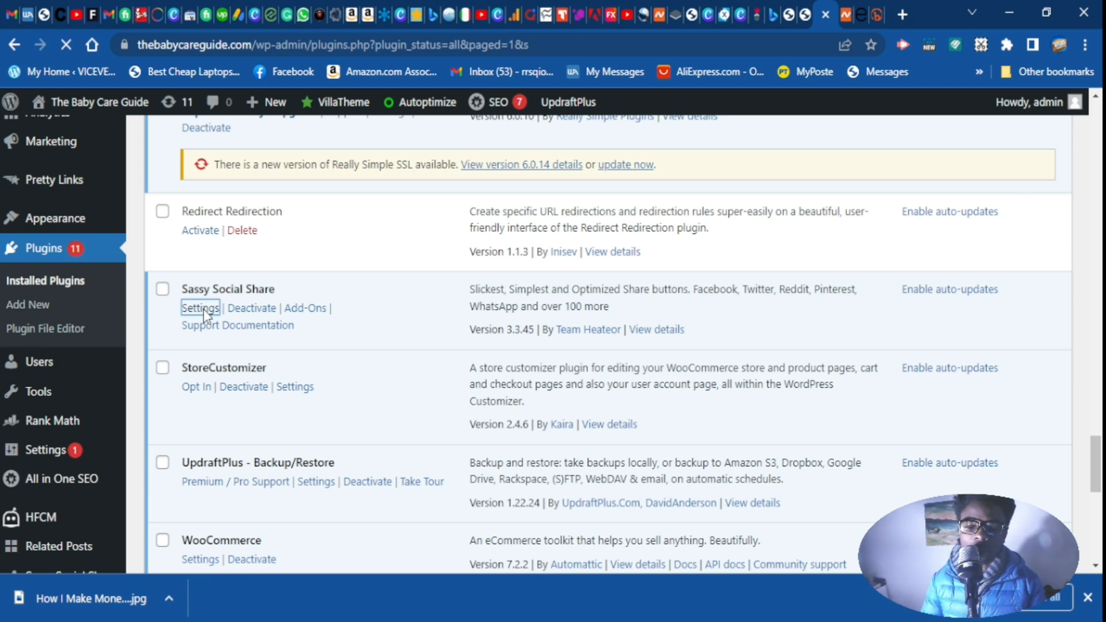
pyautogui.scroll(-3, 432, 395)
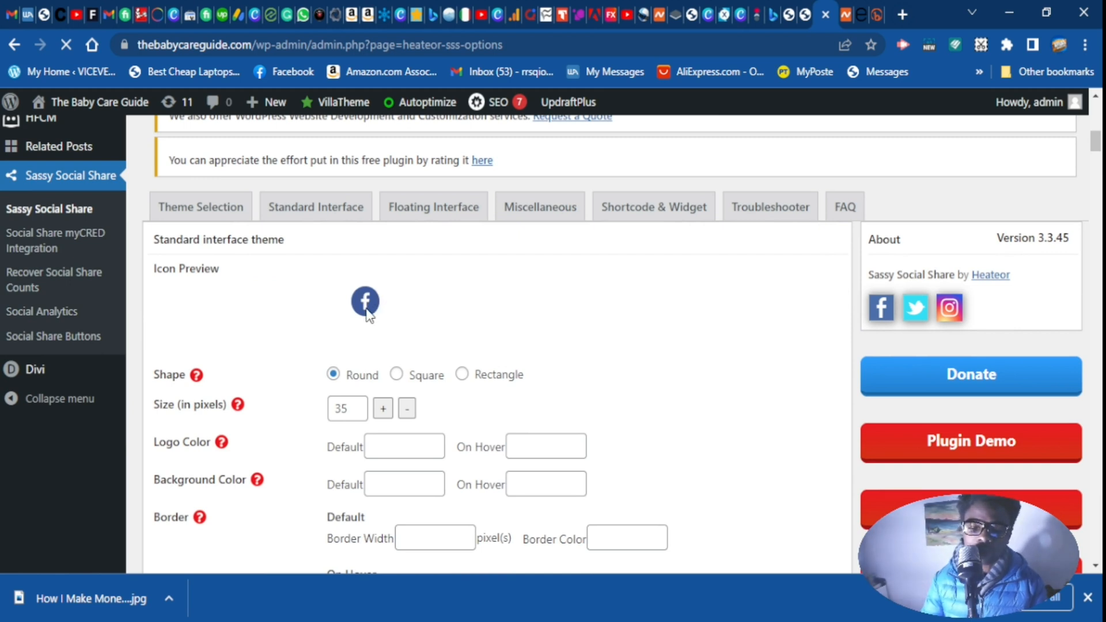
pyautogui.scroll(-3, 366, 311)
pyautogui.scroll(3, 375, 236)
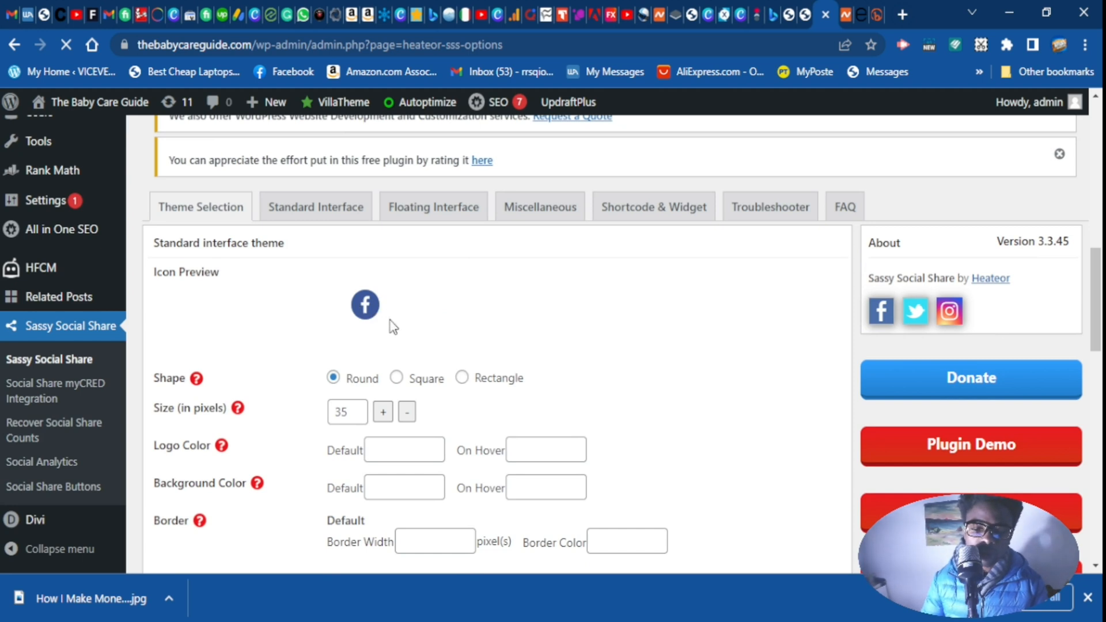
# - Set the standard interface theme's icon size to 30 pixels
pyautogui.scroll(-2, 392, 326)
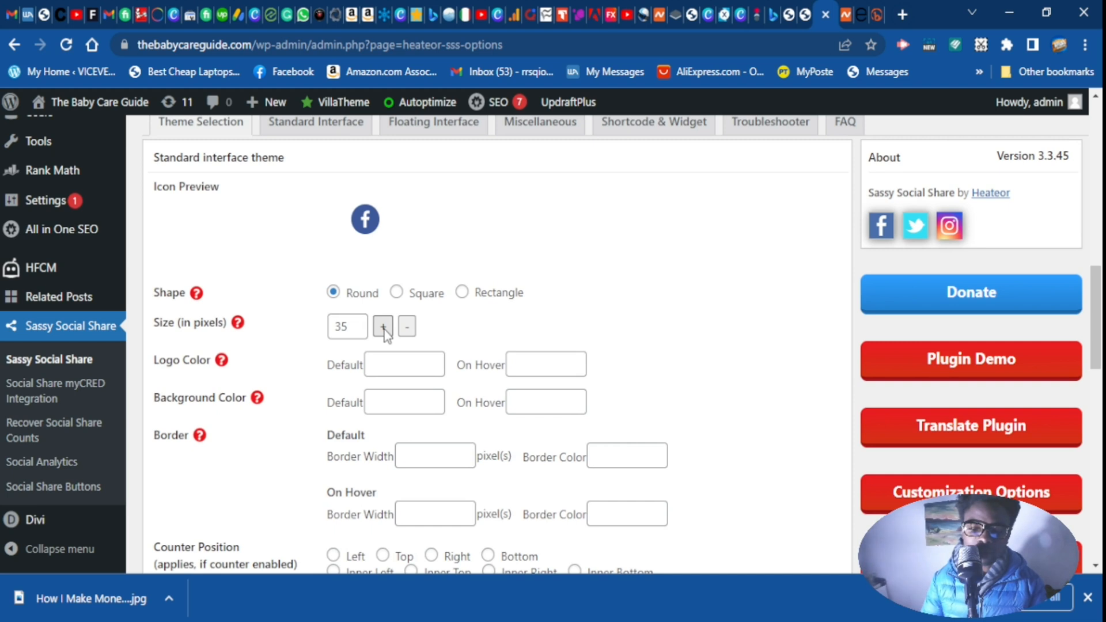
pyautogui.click(383, 329)
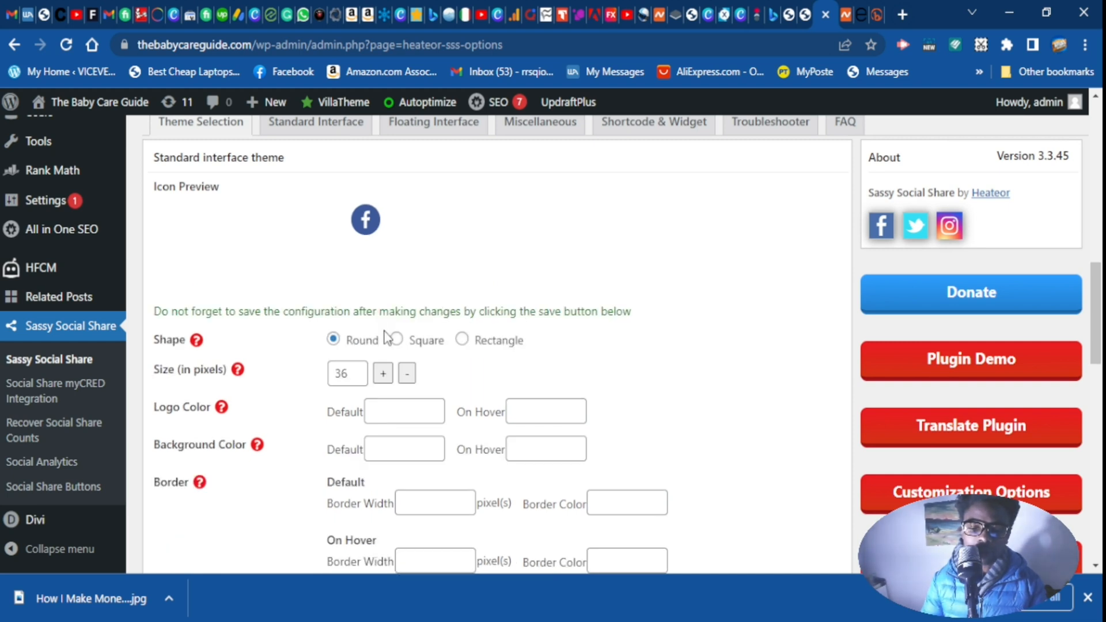
pyautogui.click(406, 374)
pyautogui.click(406, 373)
pyautogui.click(406, 372)
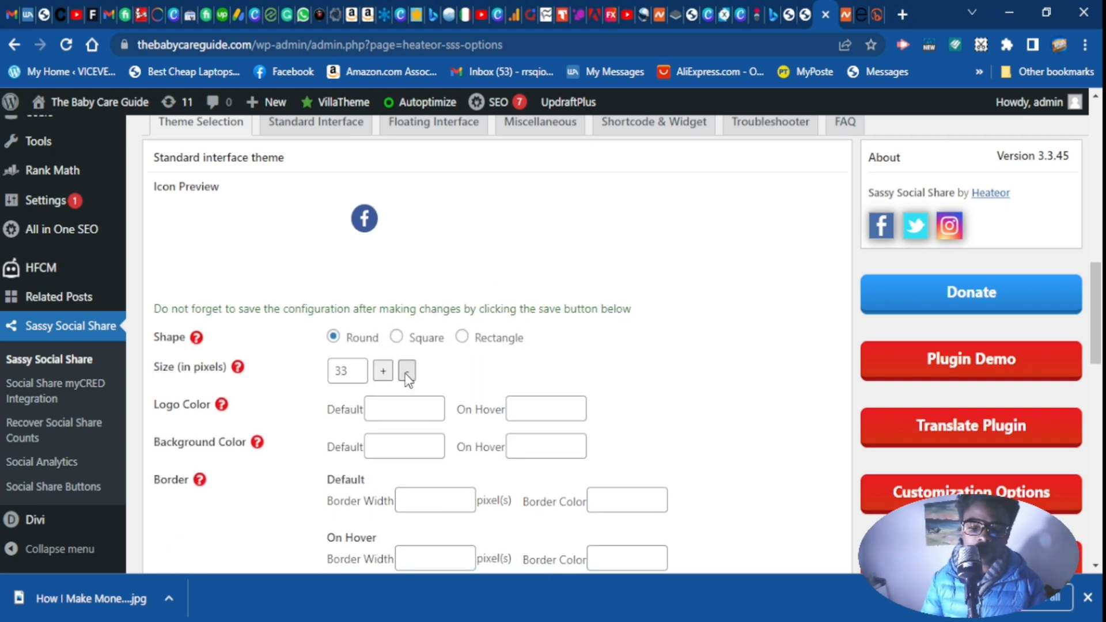
pyautogui.click(407, 373)
pyautogui.click(406, 372)
pyautogui.click(406, 372)
pyautogui.click(406, 372)
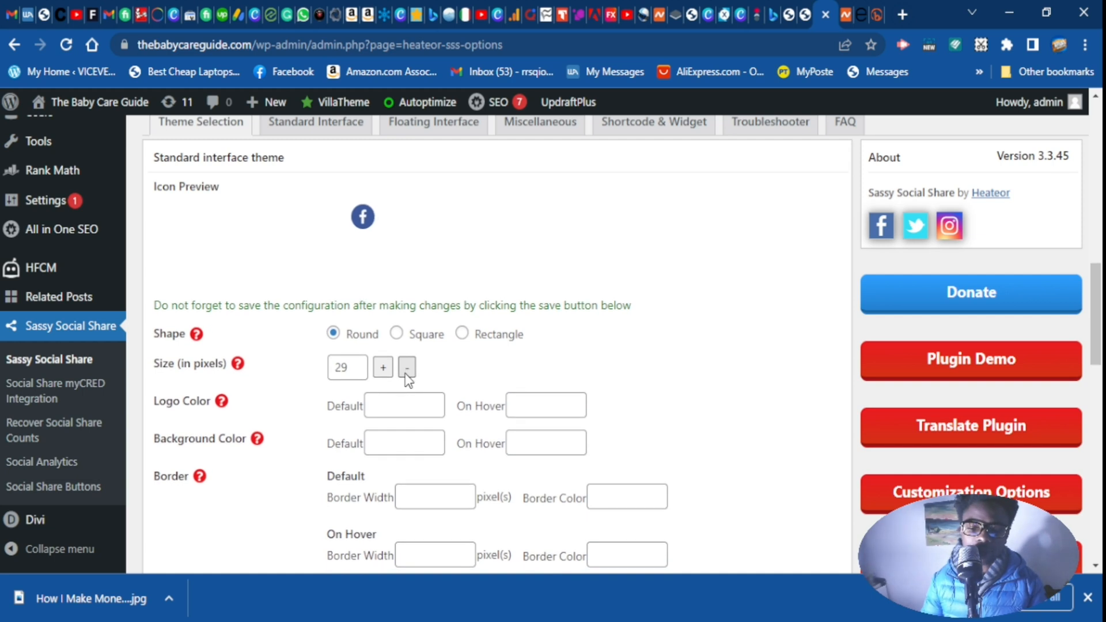
pyautogui.click(383, 368)
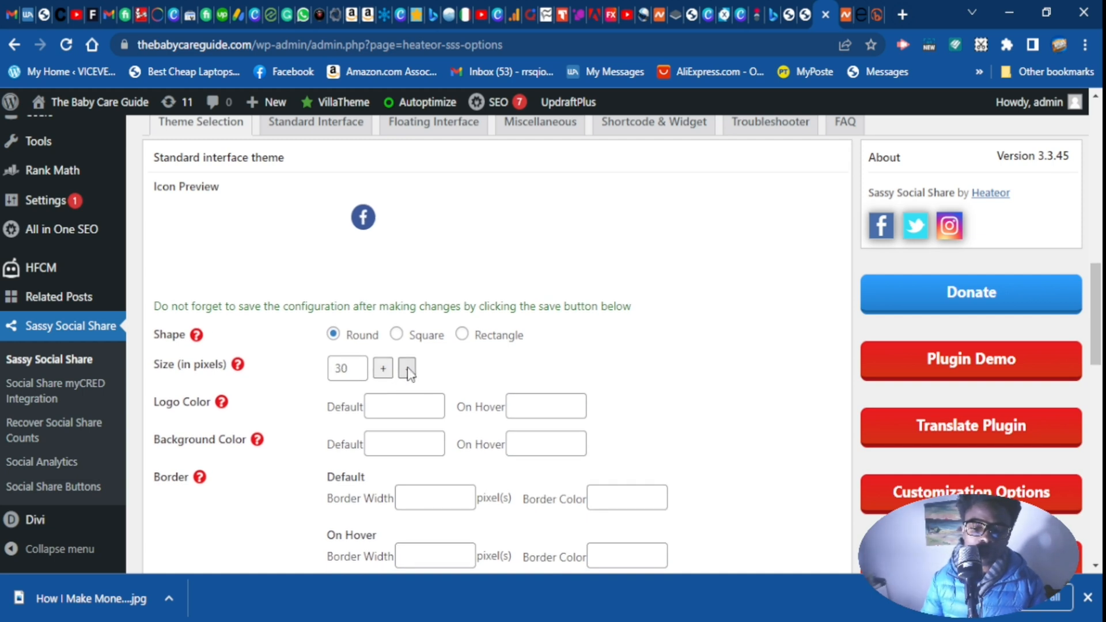
# - Examine the standard interface theme's colour, border, counter position and responsiveness options
pyautogui.scroll(-3, 432, 378)
pyautogui.scroll(-2, 433, 379)
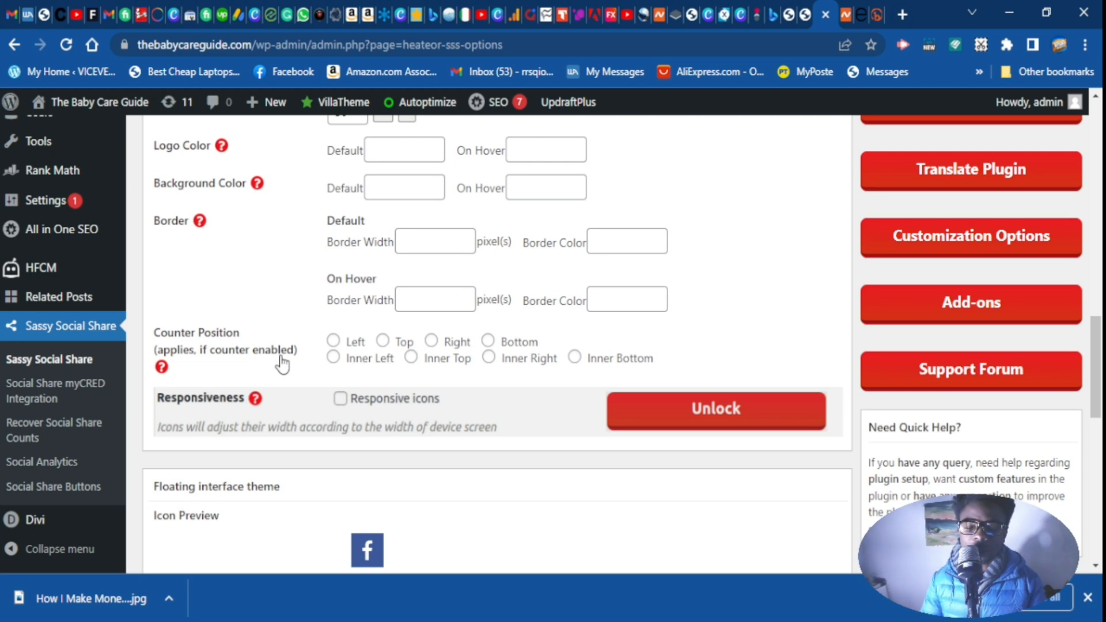
pyautogui.scroll(-1, 284, 363)
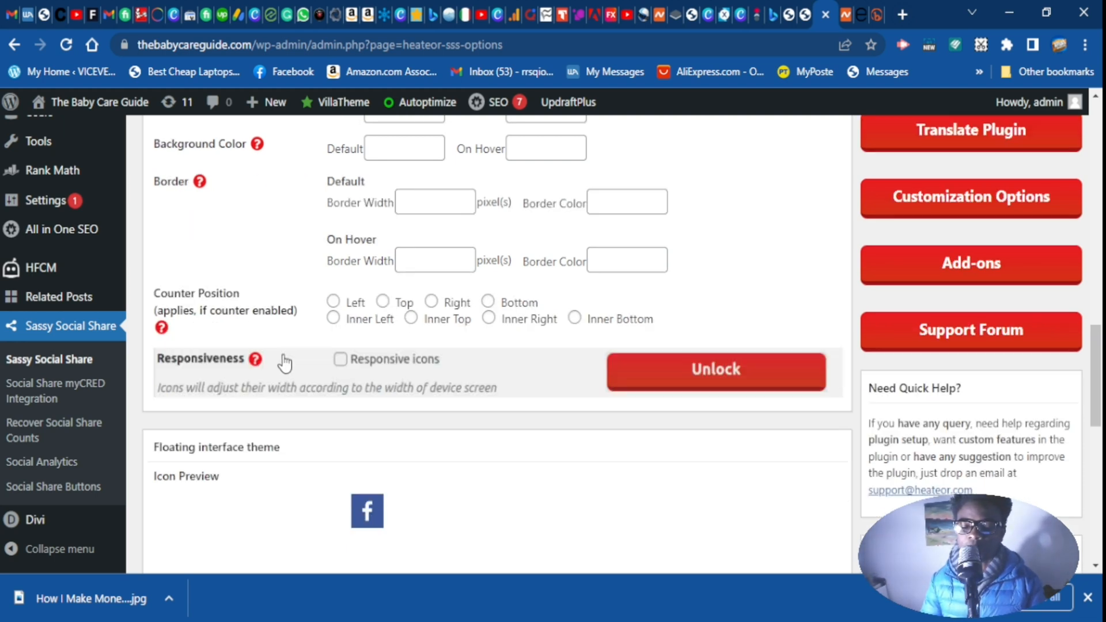
pyautogui.scroll(5, 291, 320)
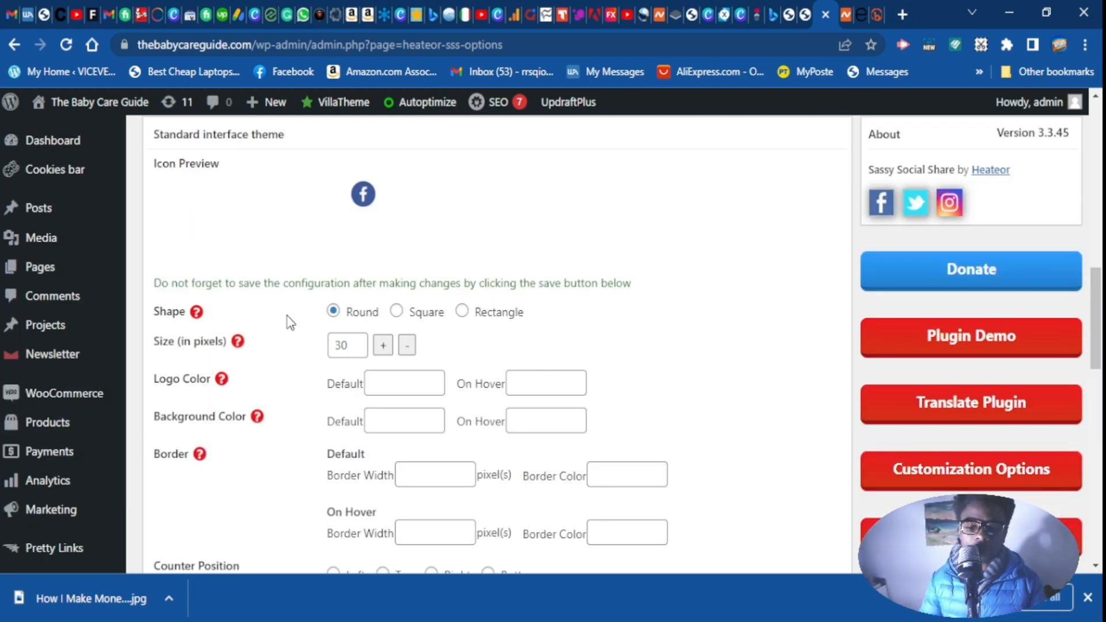
pyautogui.scroll(-6, 360, 346)
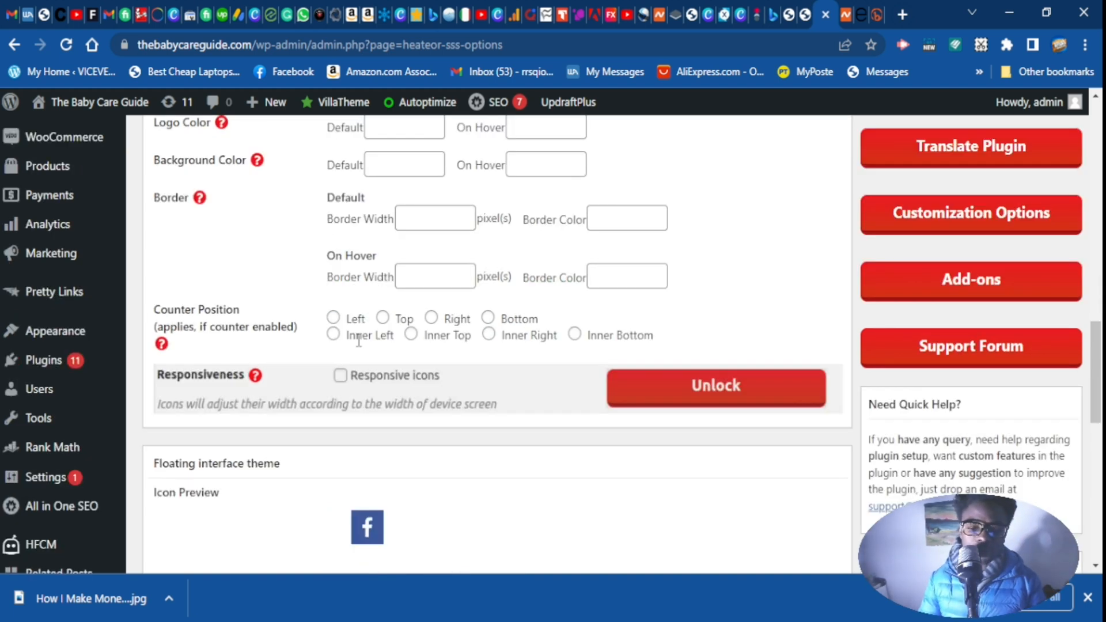
pyautogui.scroll(1, 340, 328)
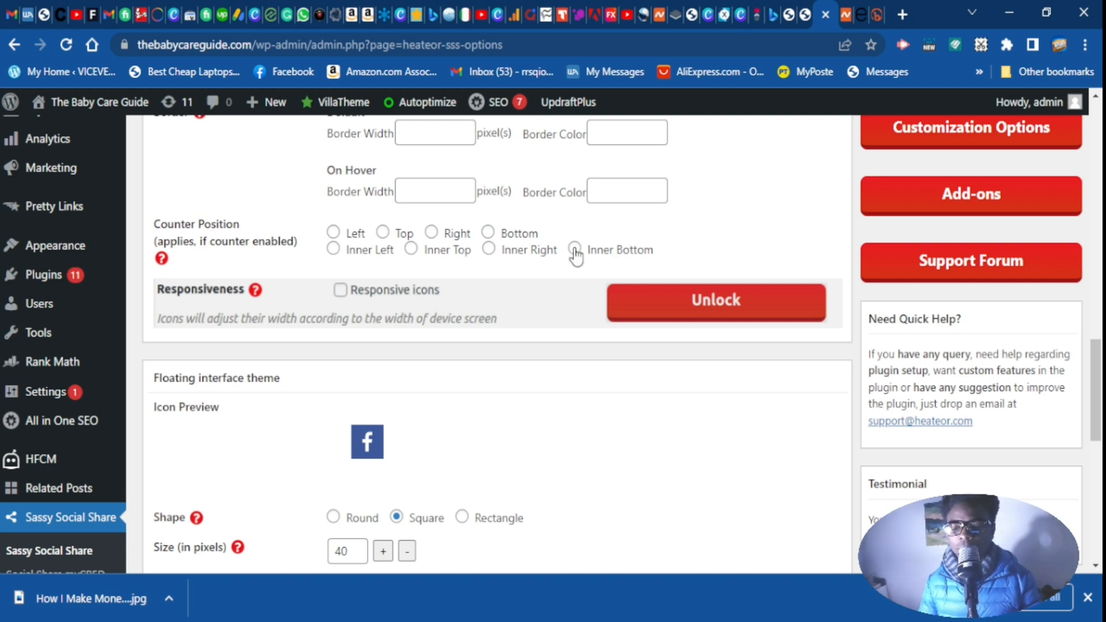
# - Set the floating interface theme's square icon size to 30 pixels
pyautogui.scroll(-4, 541, 309)
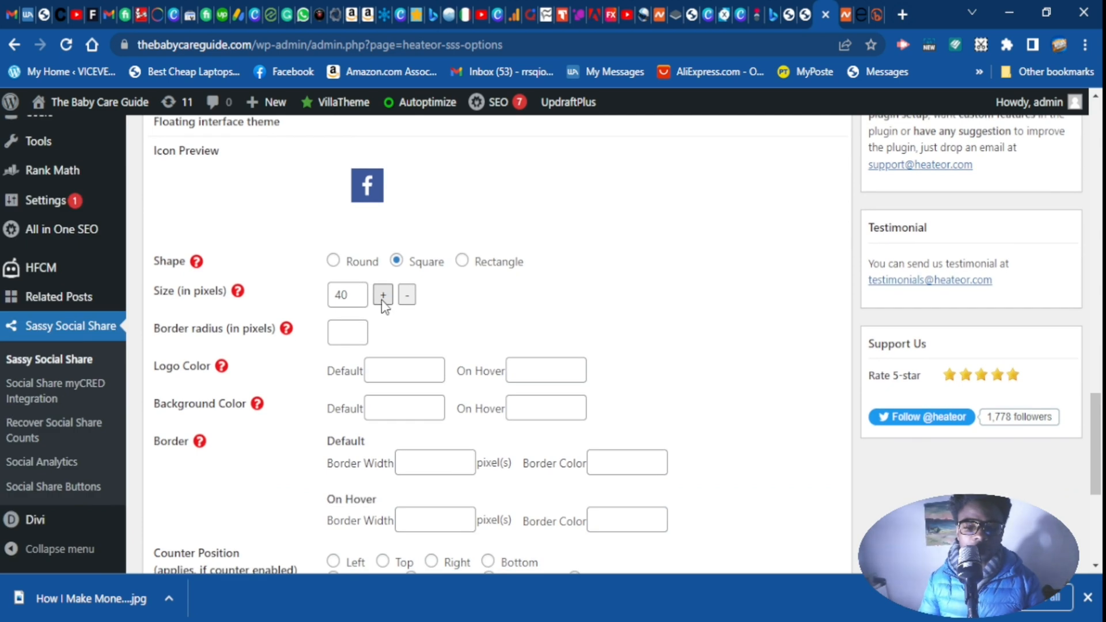
pyautogui.click(383, 296)
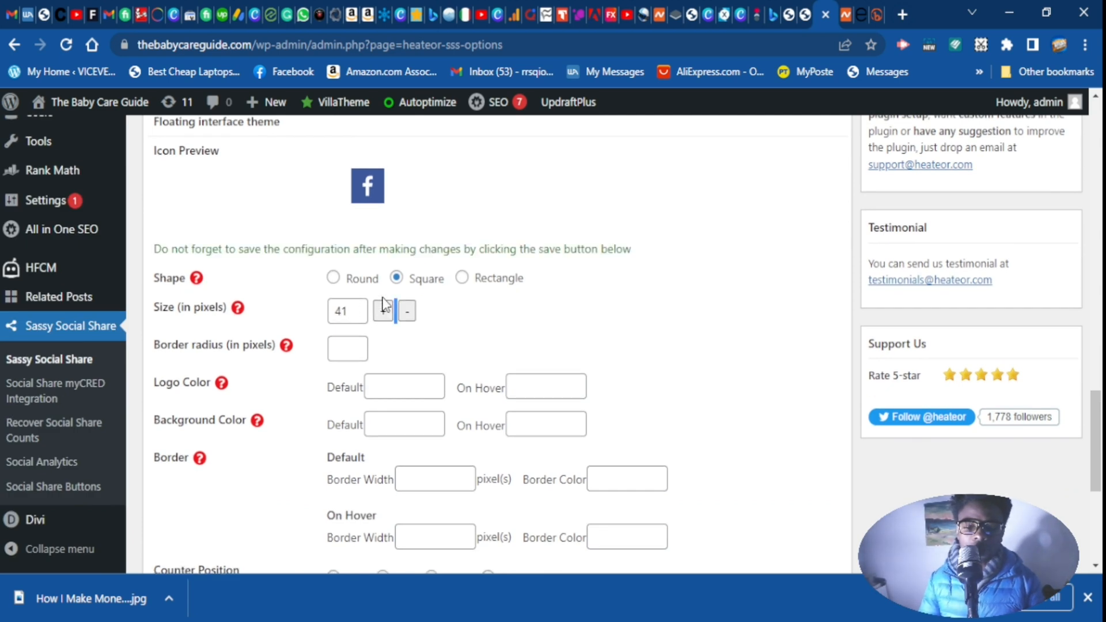
pyautogui.click(406, 314)
pyautogui.click(406, 314)
pyautogui.click(406, 314)
pyautogui.click(406, 314)
pyautogui.click(407, 314)
pyautogui.click(407, 314)
pyautogui.click(406, 314)
pyautogui.click(407, 313)
pyautogui.click(406, 314)
pyautogui.click(407, 311)
pyautogui.click(407, 314)
pyautogui.scroll(-4, 403, 338)
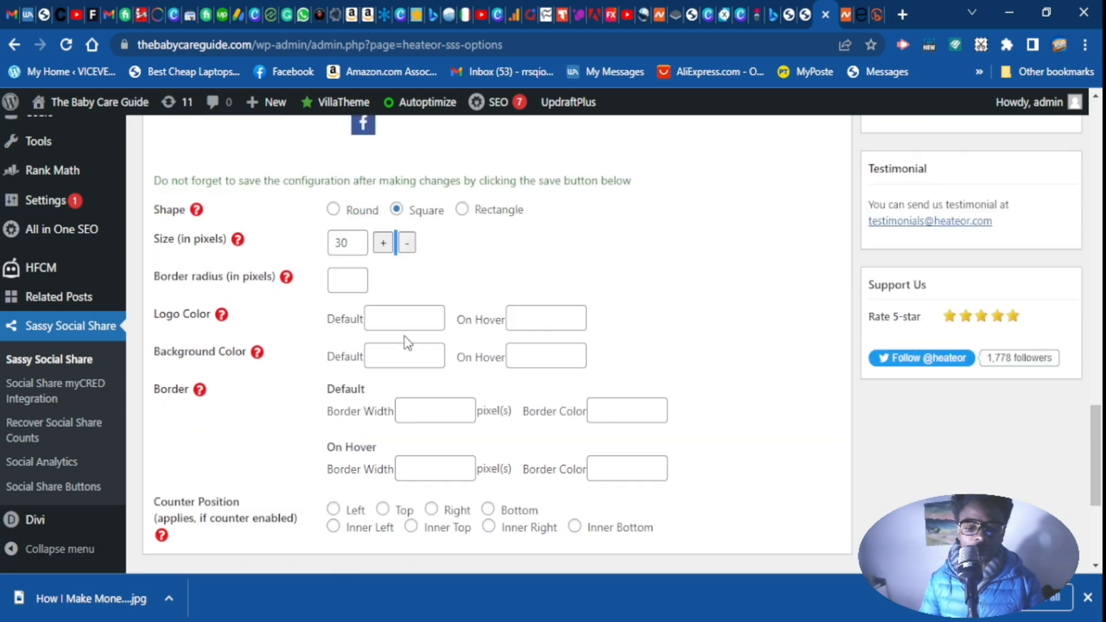
pyautogui.scroll(-1, 490, 348)
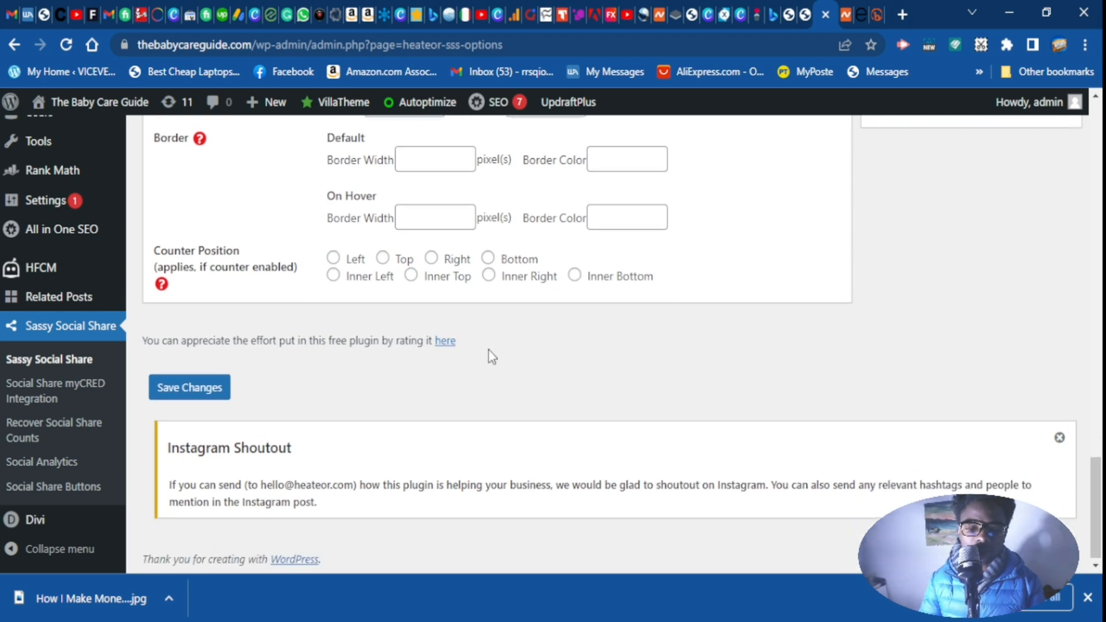
pyautogui.scroll(1, 487, 353)
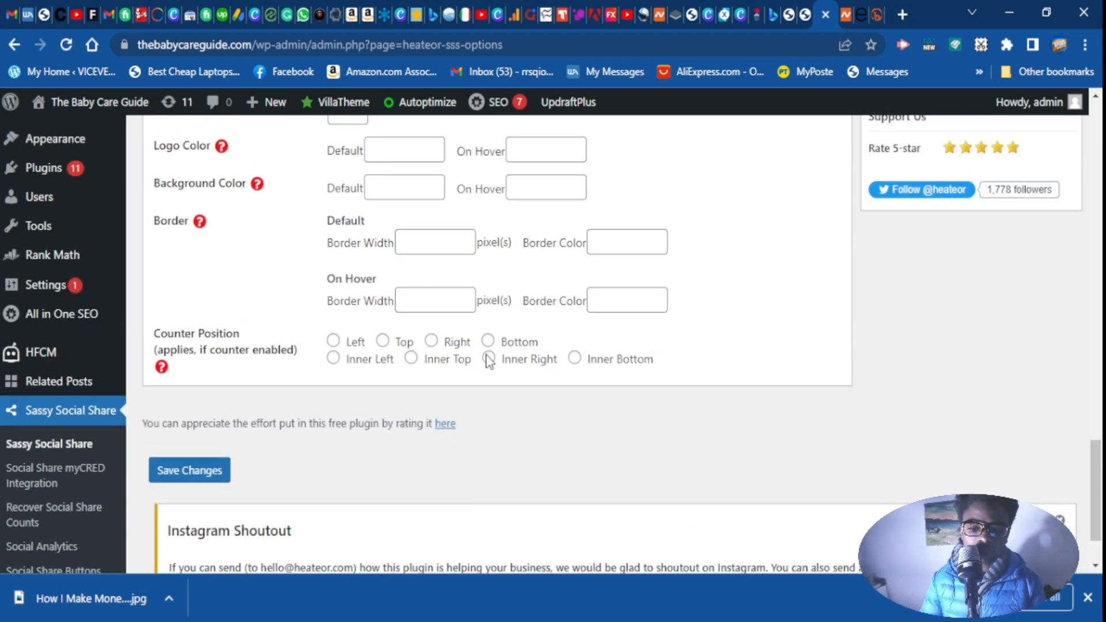
# - Set the floating interface theme's counter position to Right
pyautogui.scroll(-1, 495, 356)
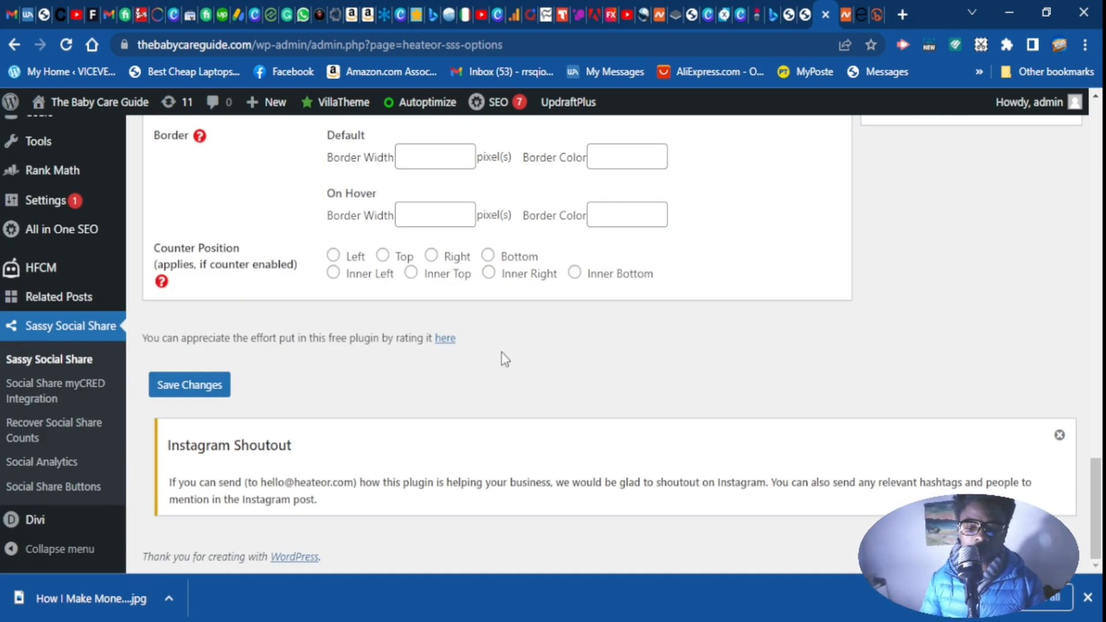
pyautogui.click(431, 256)
pyautogui.scroll(10, 439, 276)
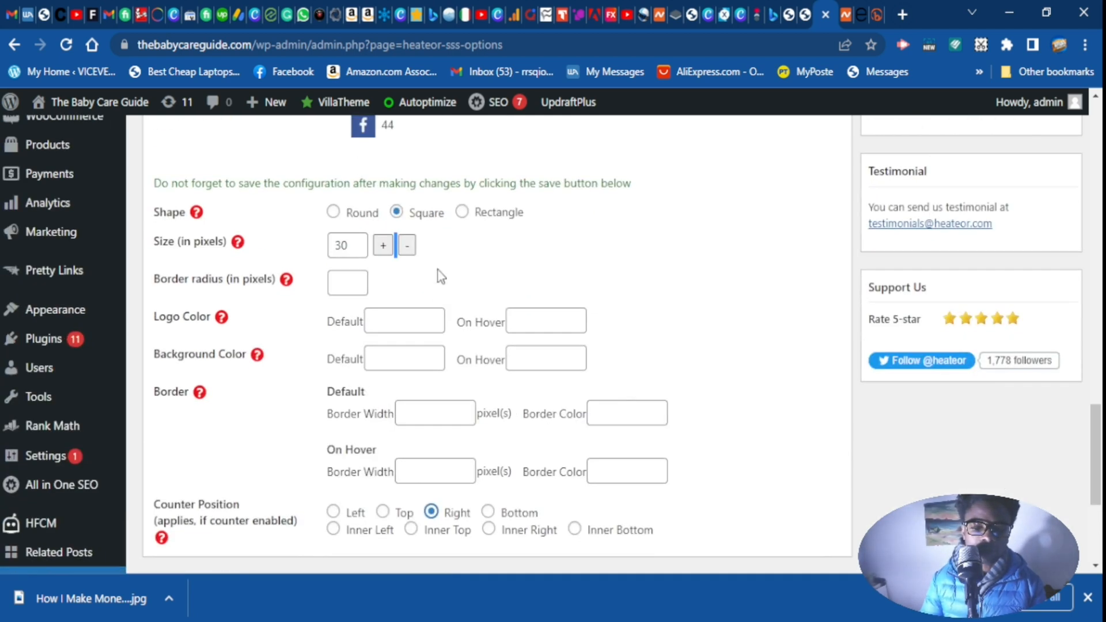
pyautogui.scroll(3, 439, 277)
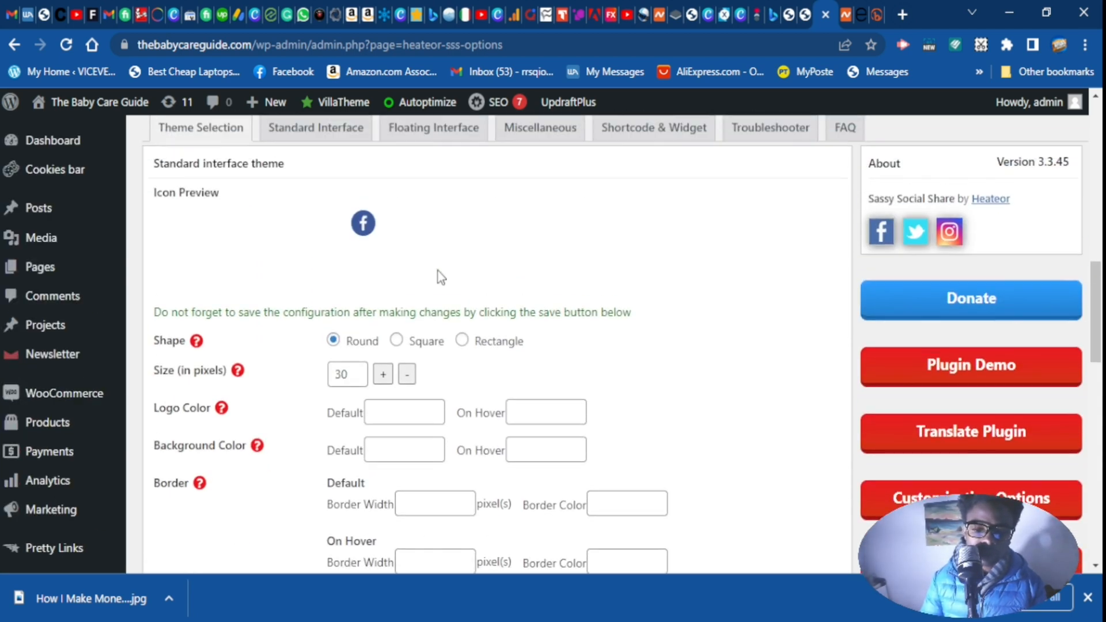
# - Set the standard interface theme's counter position to Right and save the plugin settings
pyautogui.scroll(-6, 440, 277)
pyautogui.scroll(1, 490, 253)
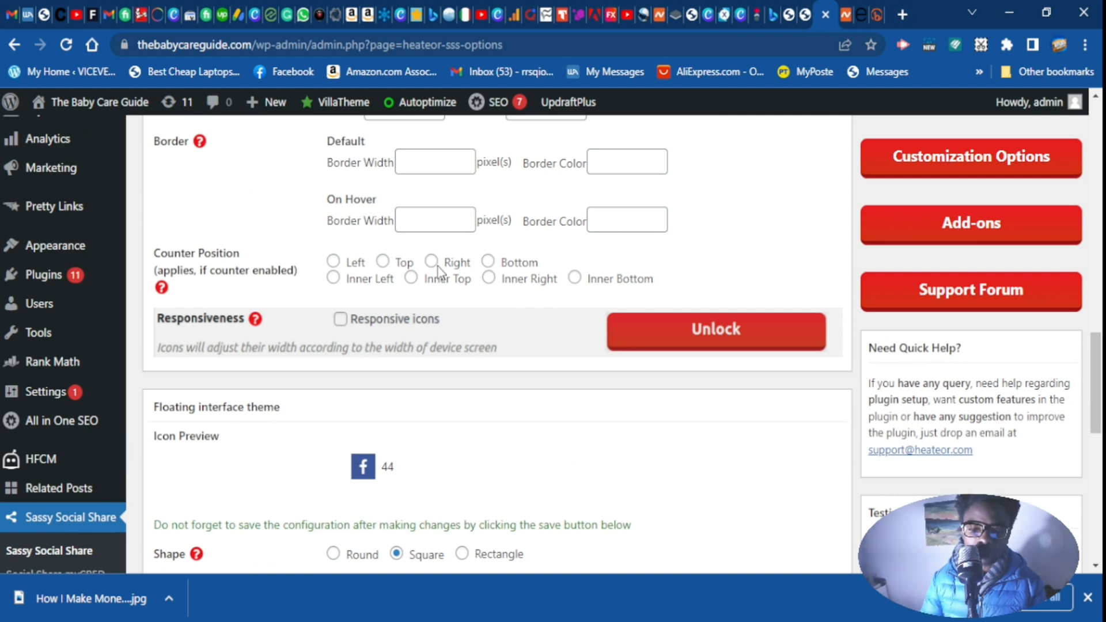
pyautogui.click(433, 263)
pyautogui.scroll(-10, 449, 303)
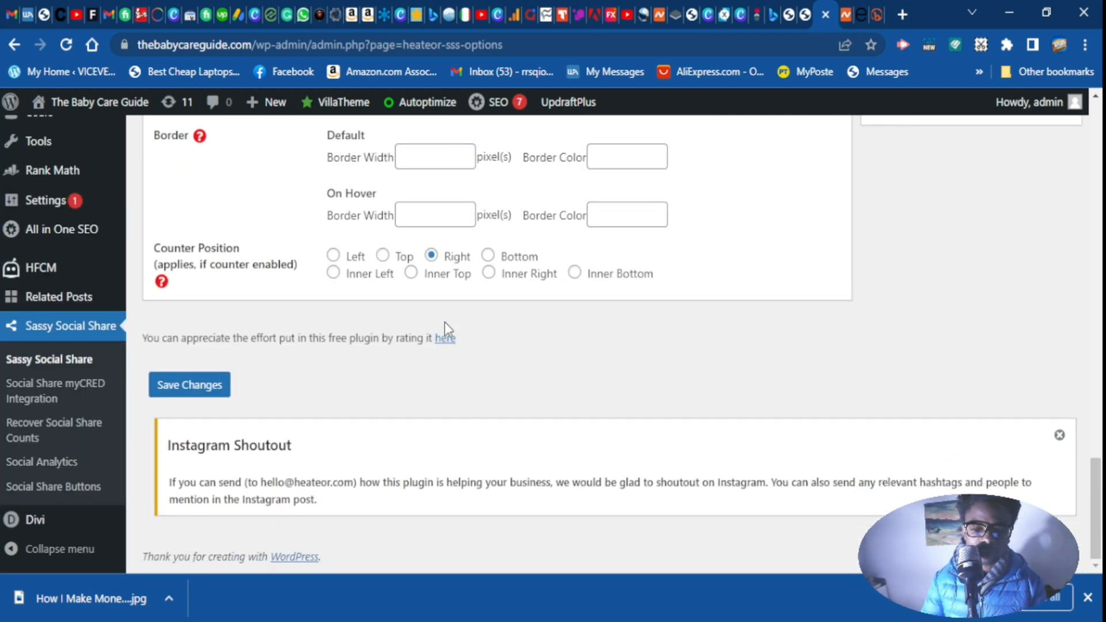
pyautogui.click(207, 386)
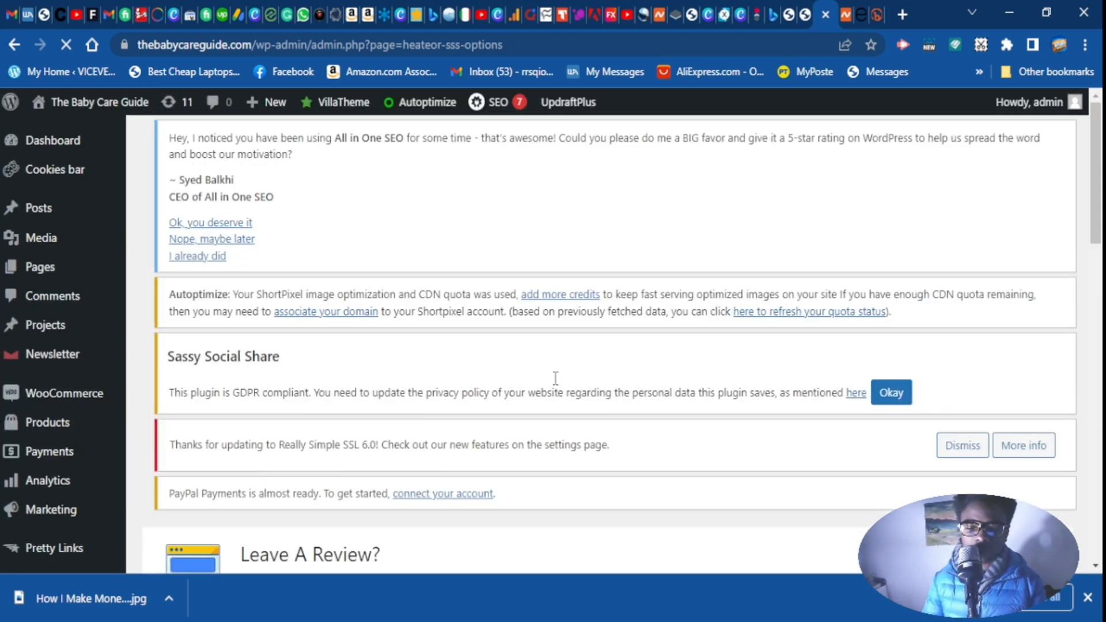
# - Open the Standard Interface section of the plugin's settings
pyautogui.scroll(-4, 553, 380)
pyautogui.scroll(-6, 521, 383)
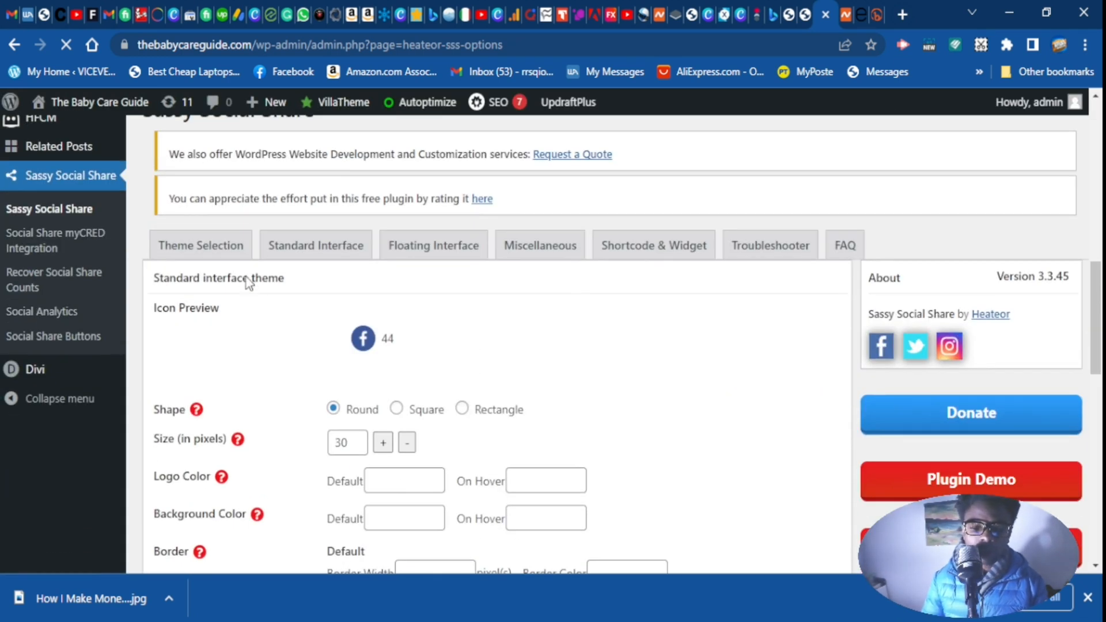
pyautogui.click(310, 254)
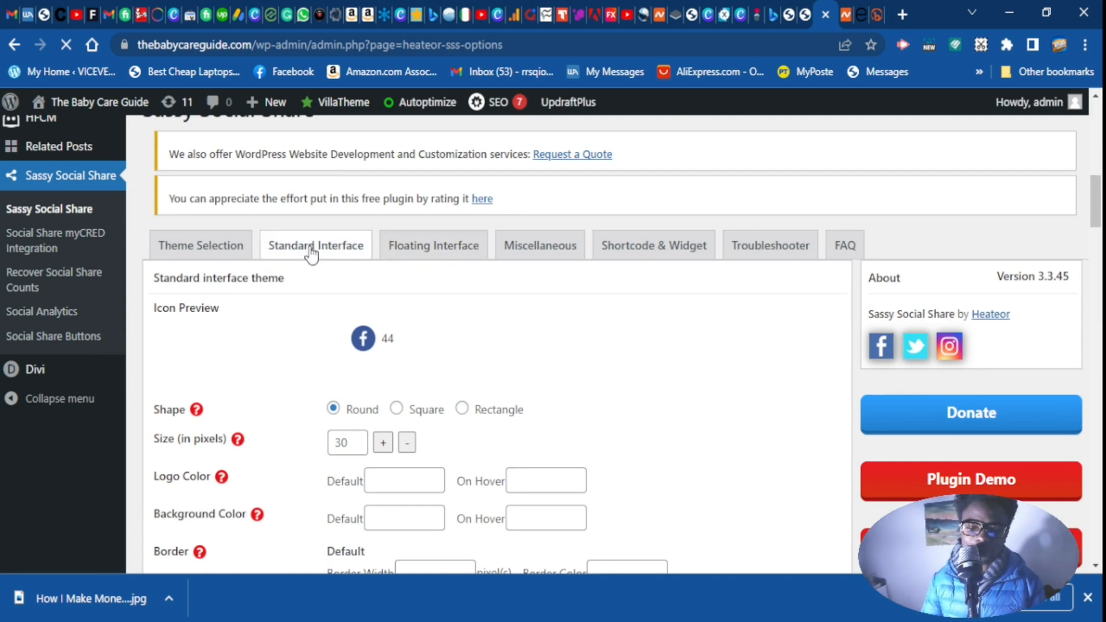
pyautogui.click(311, 254)
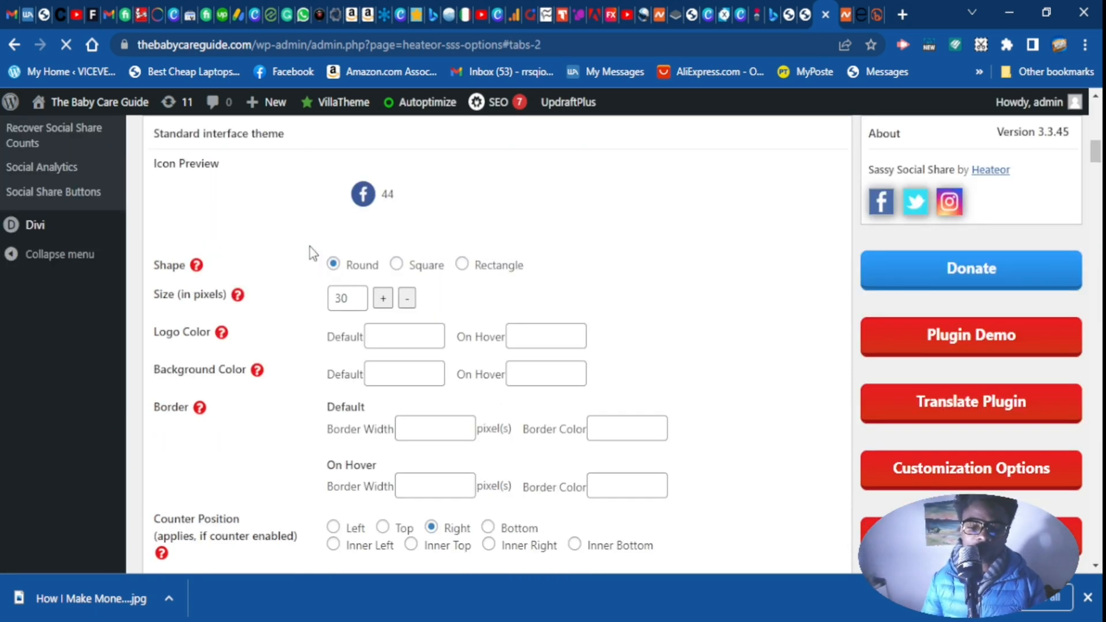
pyautogui.scroll(1, 362, 265)
pyautogui.scroll(3, 380, 265)
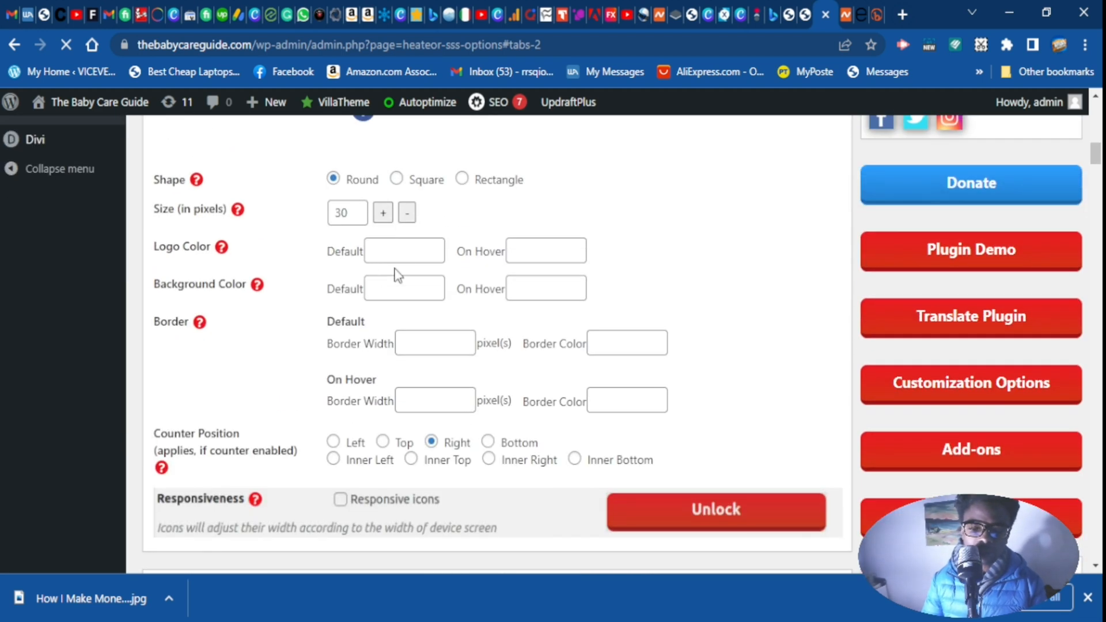
pyautogui.scroll(-2, 406, 257)
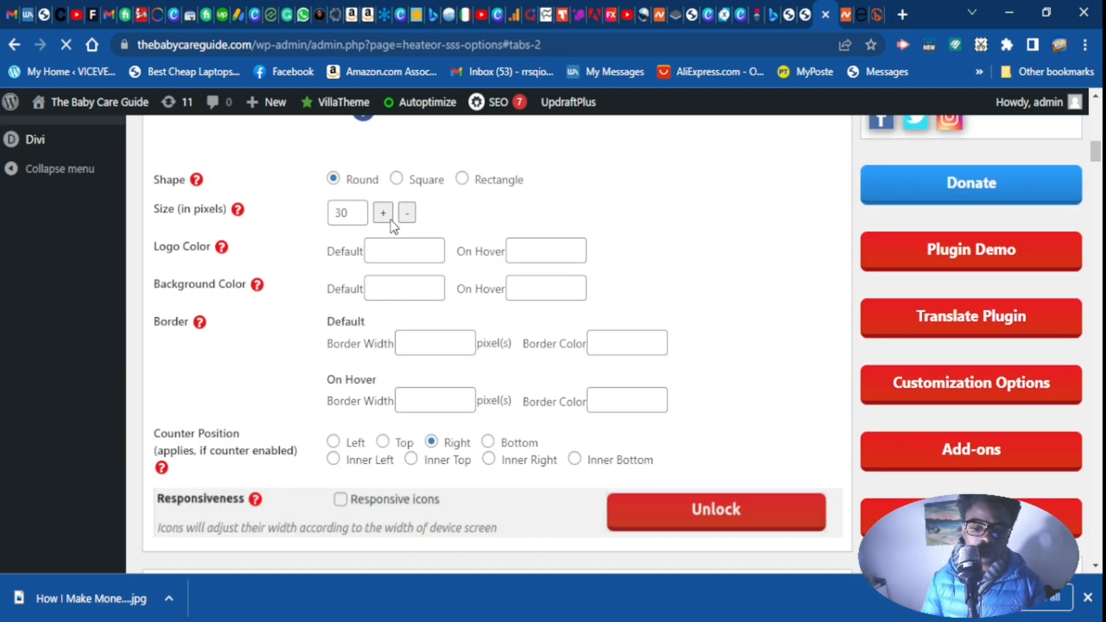
# - Try a smaller icon size for the standard interface theme, returning it to 30 pixels
pyautogui.click(405, 218)
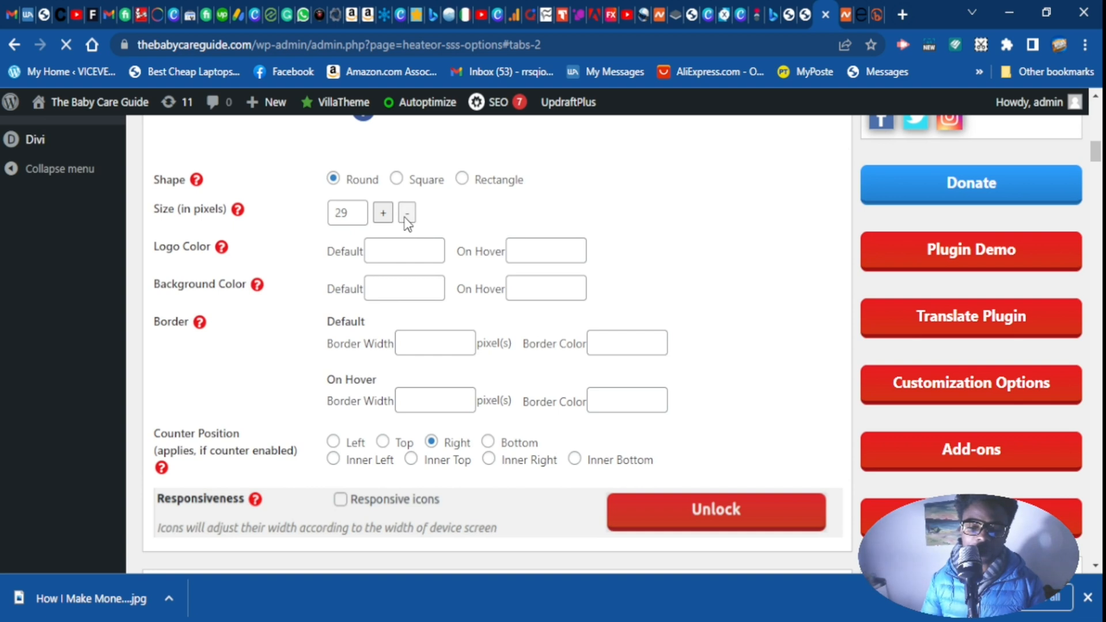
pyautogui.tripleClick(404, 219)
pyautogui.click(383, 259)
pyautogui.scroll(-3, 429, 284)
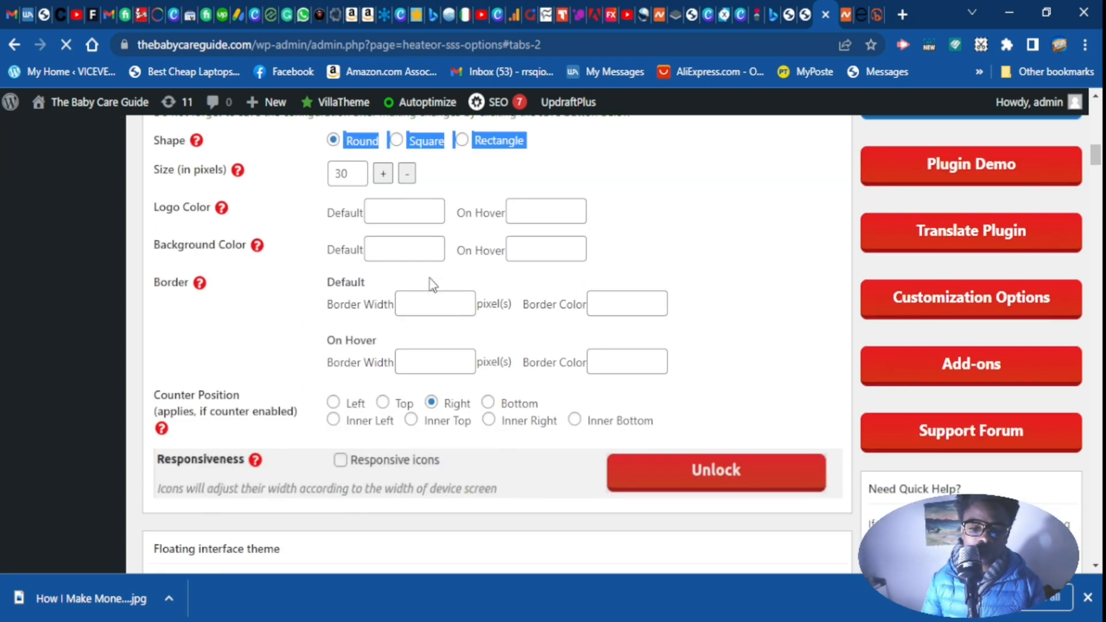
# - Set the floating interface theme's square icon size to 27 pixels
pyautogui.scroll(-4, 434, 334)
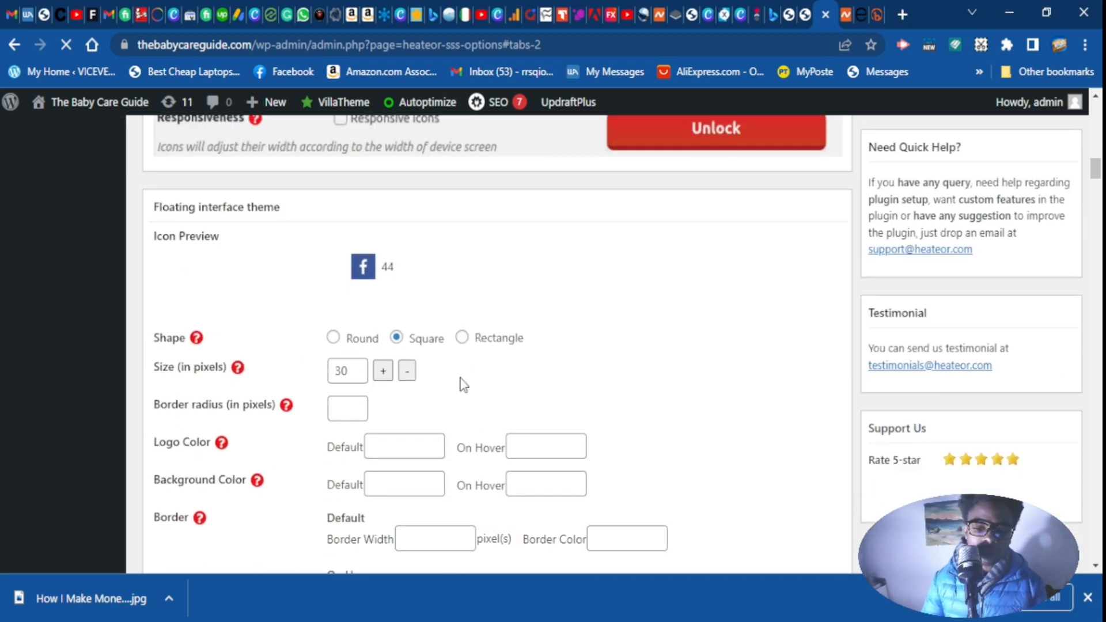
pyautogui.click(407, 373)
pyautogui.click(407, 388)
pyautogui.click(407, 387)
pyautogui.click(407, 387)
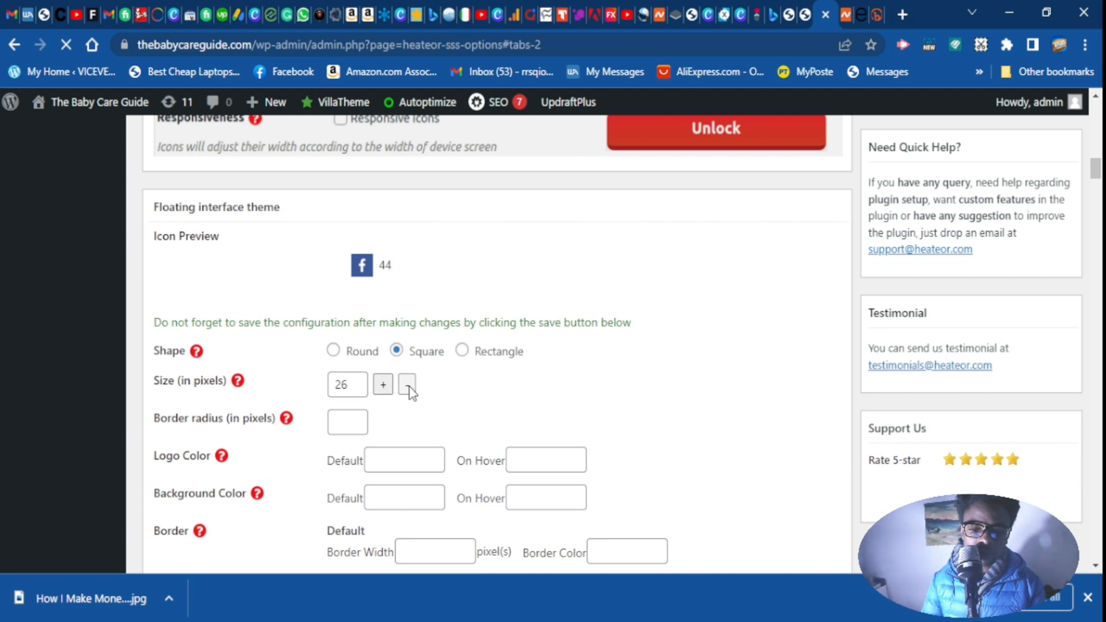
pyautogui.click(383, 384)
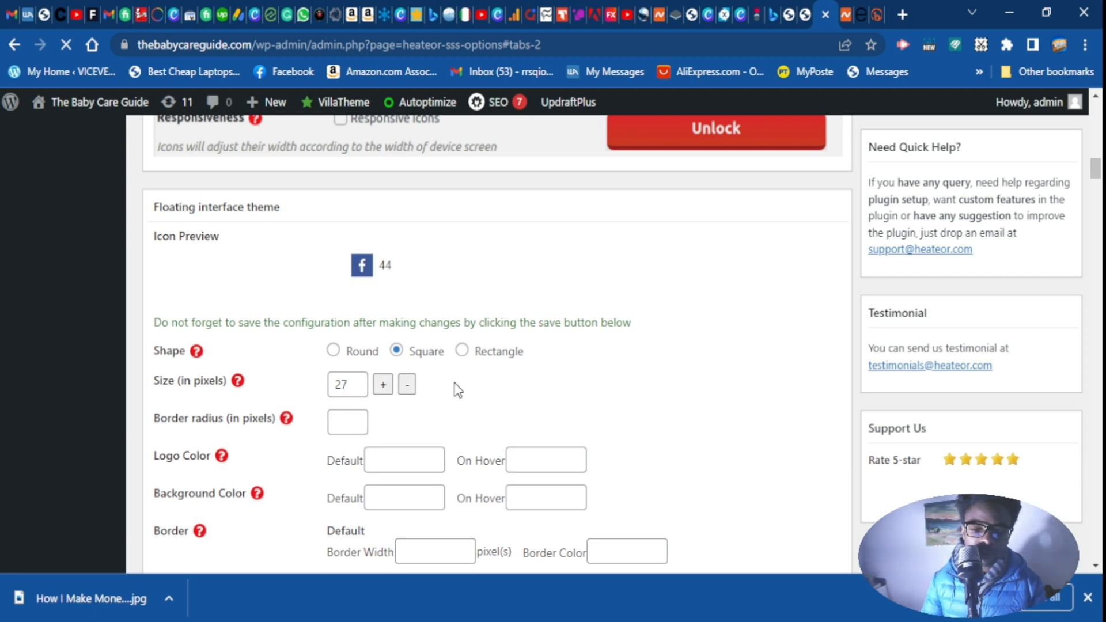
# - Examine the Standard Sharing Interface options, including target URL, title, share bar instances and the list of sharing services
pyautogui.scroll(-3, 455, 385)
pyautogui.scroll(-3, 455, 380)
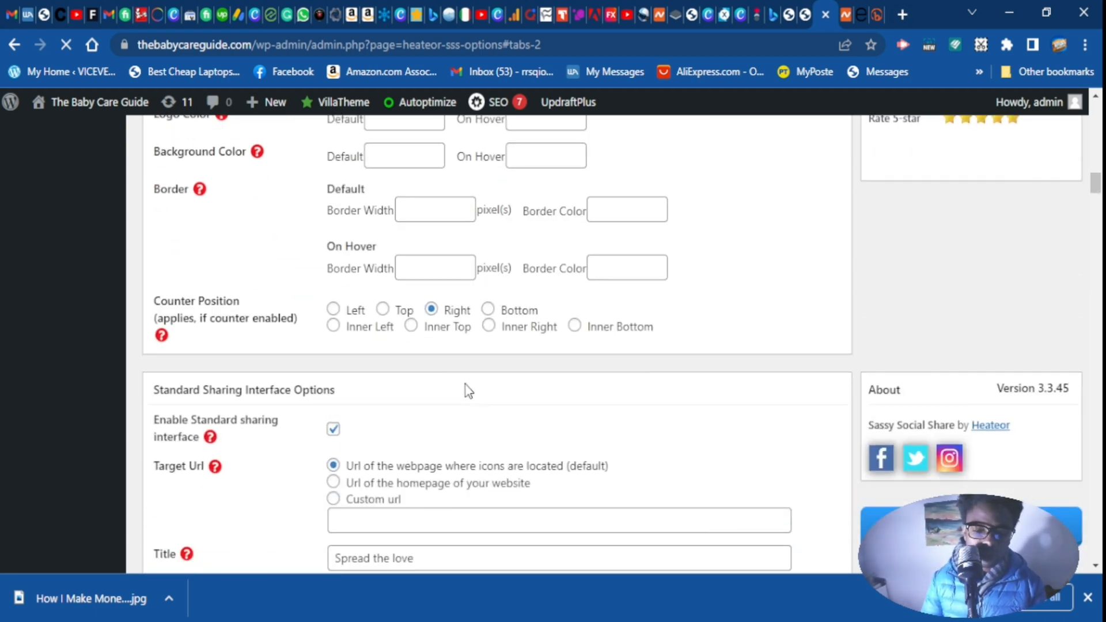
pyautogui.scroll(-3, 466, 392)
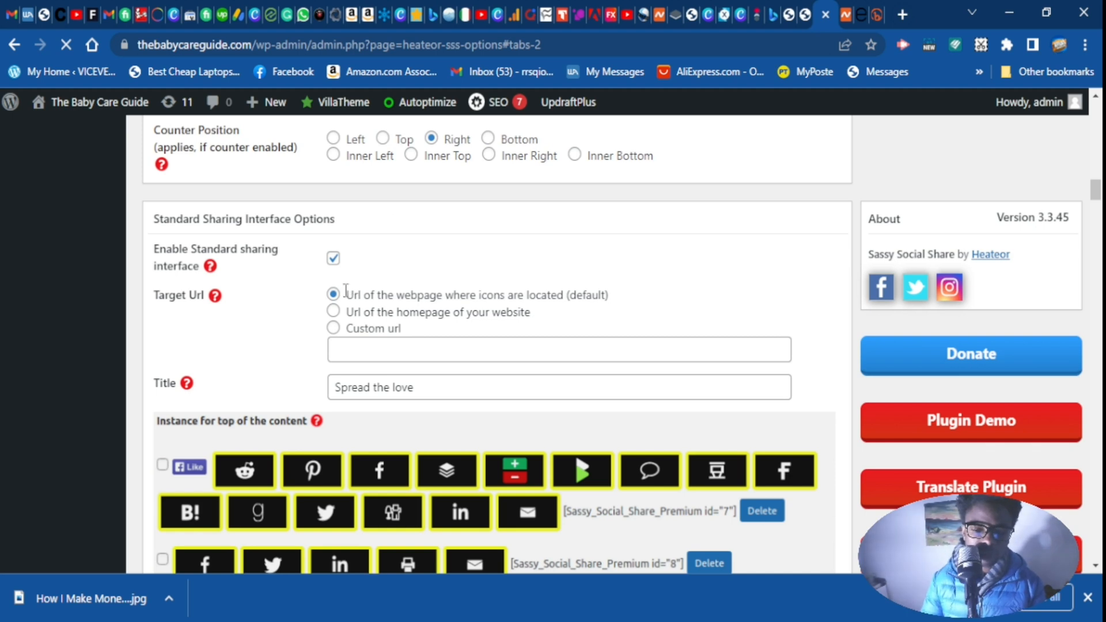
pyautogui.scroll(-3, 357, 300)
pyautogui.scroll(-5, 368, 317)
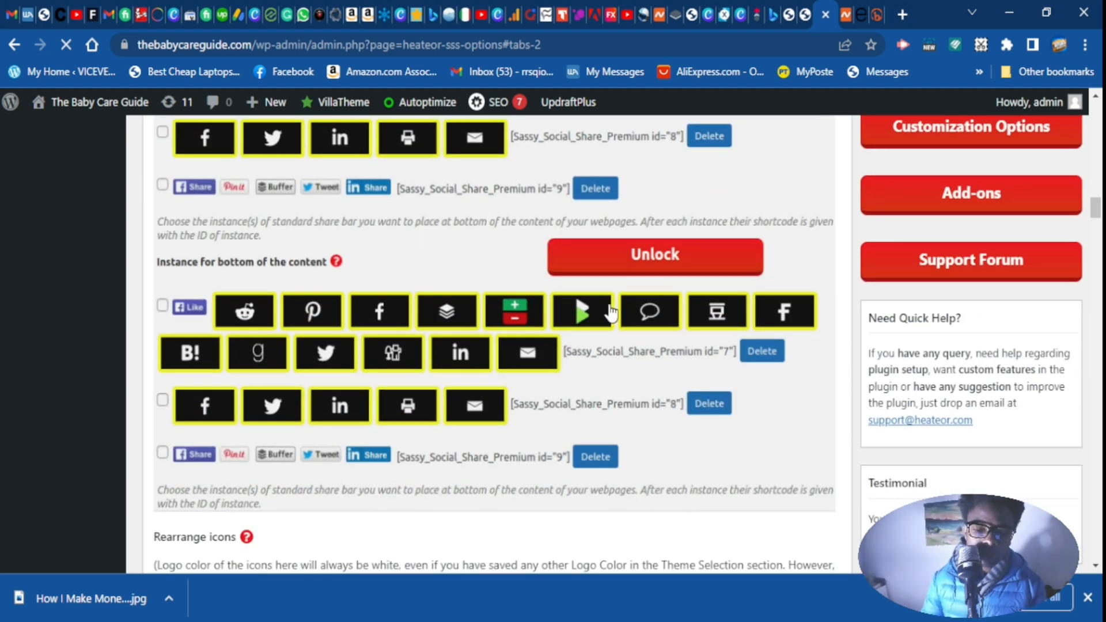
pyautogui.scroll(20, 719, 313)
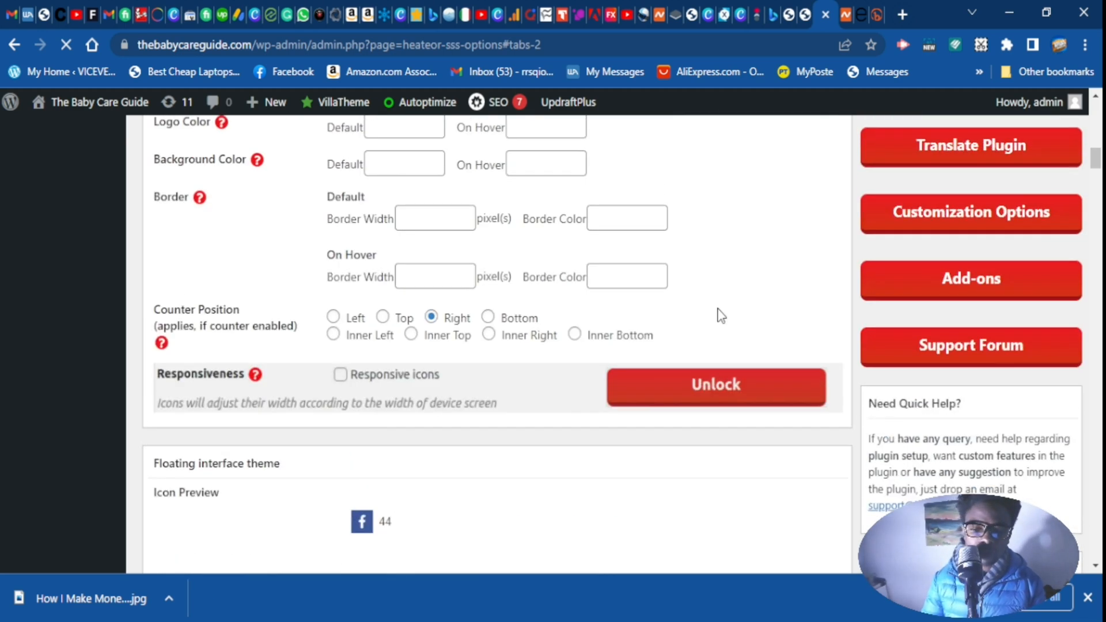
pyautogui.scroll(-12, 720, 314)
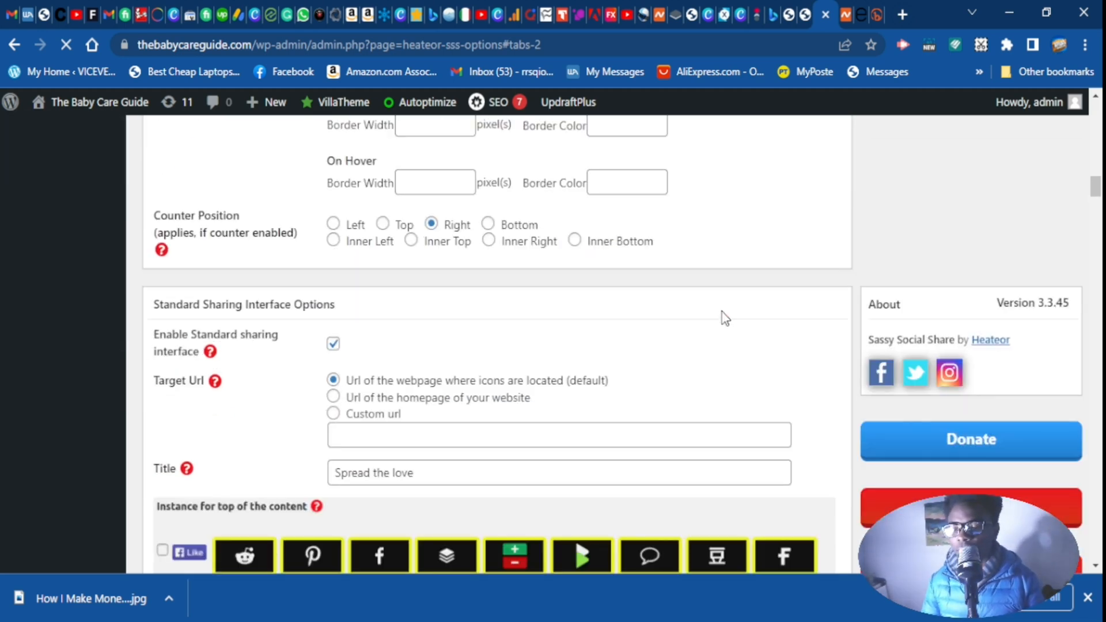
pyautogui.scroll(-6, 703, 351)
pyautogui.scroll(-6, 449, 409)
pyautogui.scroll(5, 345, 392)
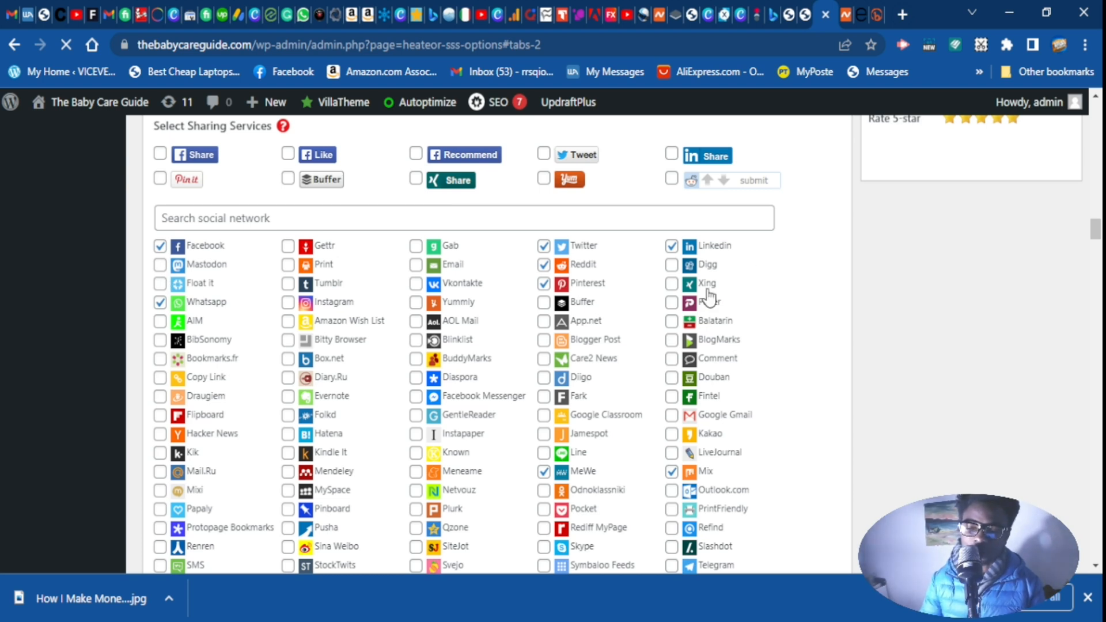
pyautogui.scroll(-2, 700, 314)
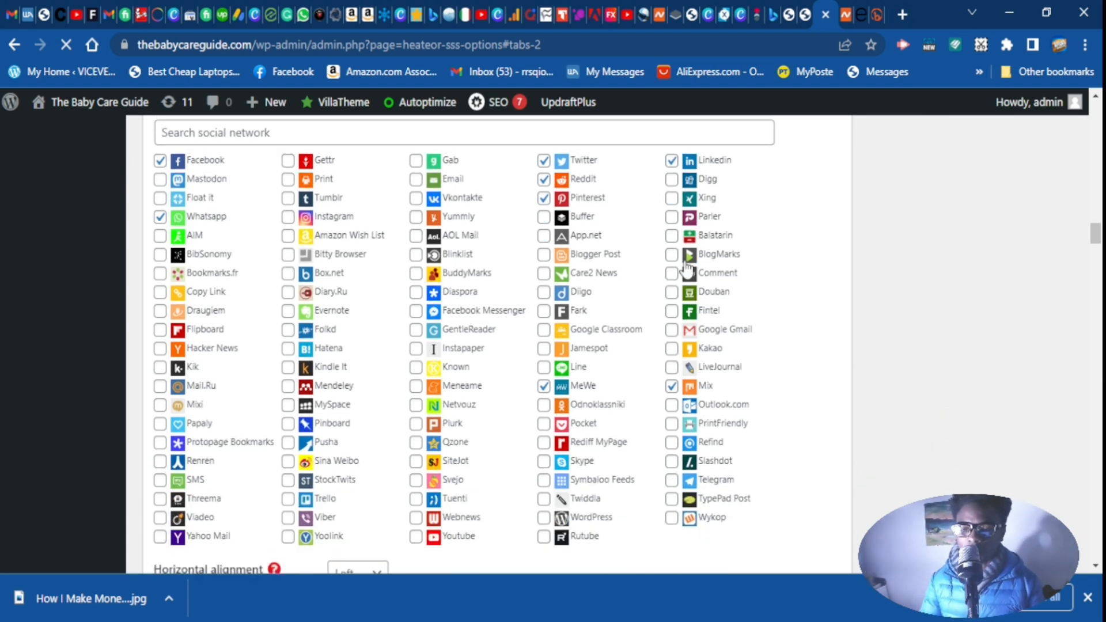
pyautogui.scroll(10, 214, 350)
pyautogui.scroll(-10, 429, 357)
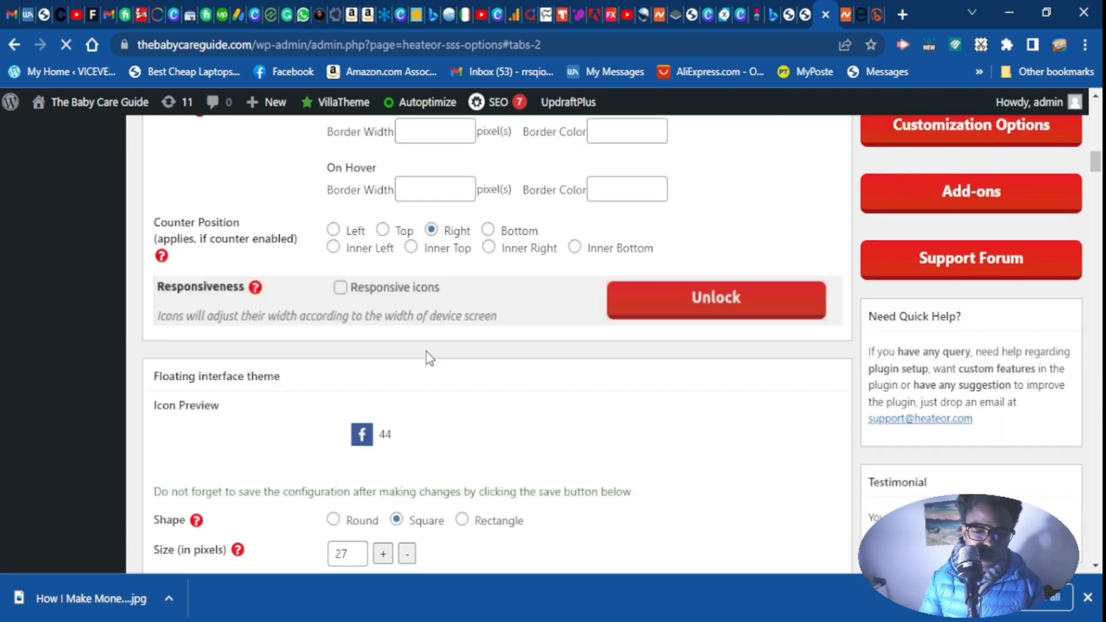
# - Examine the standard interface's placement, share count, 'More' icon and share bar hiding options
pyautogui.scroll(-15, 434, 359)
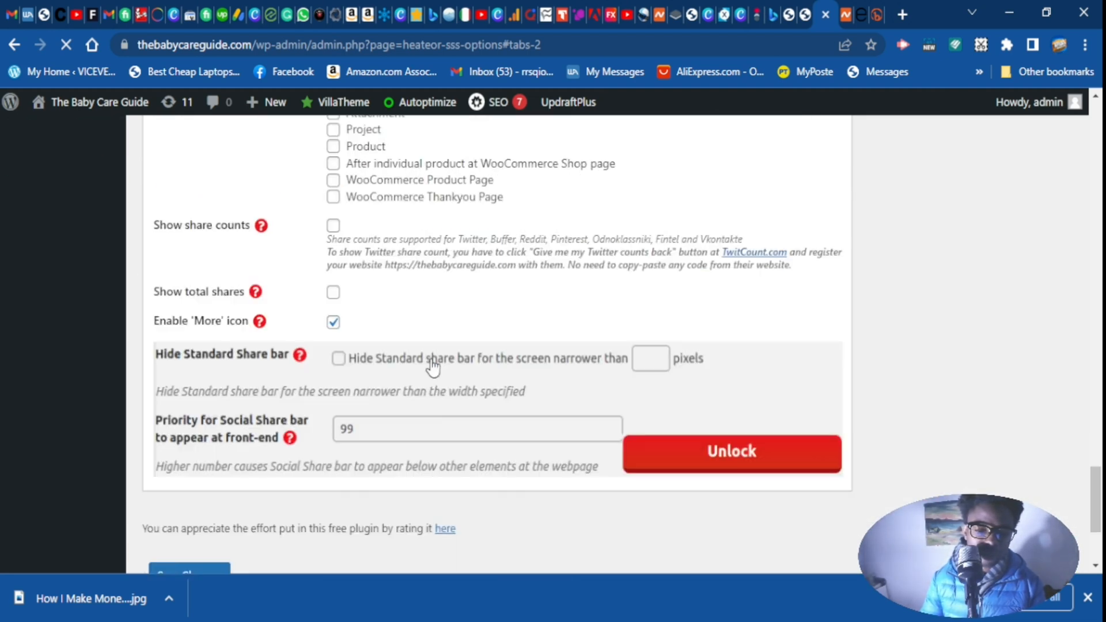
pyautogui.scroll(5, 431, 361)
pyautogui.scroll(-8, 435, 362)
pyautogui.scroll(3, 437, 361)
pyautogui.scroll(3, 459, 363)
pyautogui.scroll(-3, 463, 367)
pyautogui.scroll(8, 466, 366)
pyautogui.scroll(10, 464, 366)
pyautogui.scroll(-3, 469, 365)
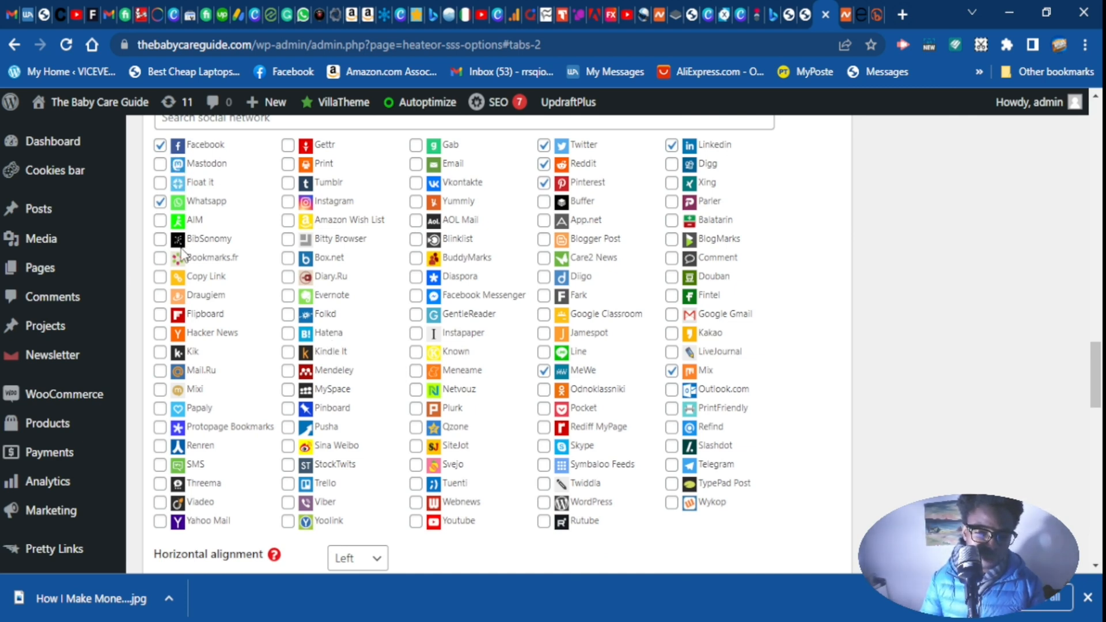
# - Add Flipboard to the standard interface's sharing services, leaving Kik unselected
pyautogui.scroll(4, 174, 332)
pyautogui.scroll(-4, 167, 333)
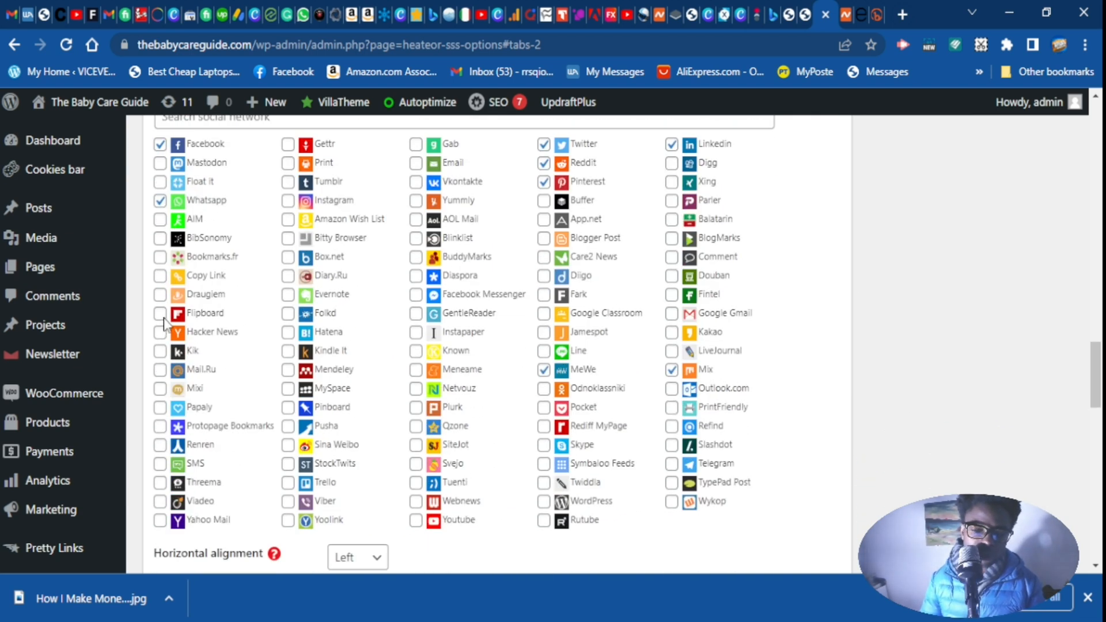
pyautogui.scroll(-1, 160, 325)
pyautogui.click(160, 314)
pyautogui.scroll(2, 287, 285)
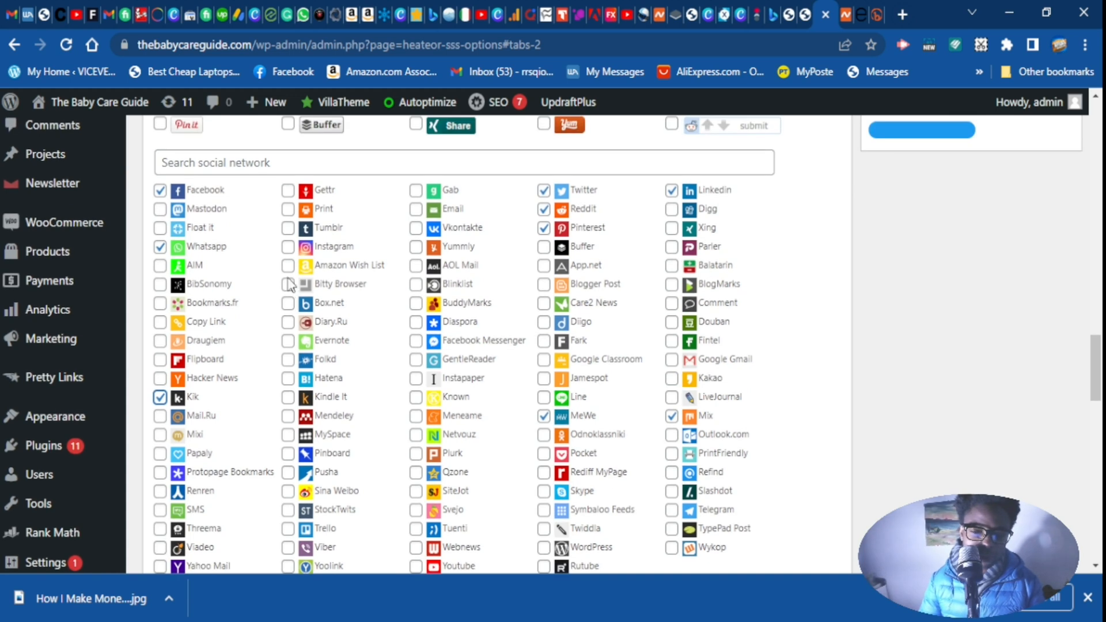
pyautogui.click(160, 397)
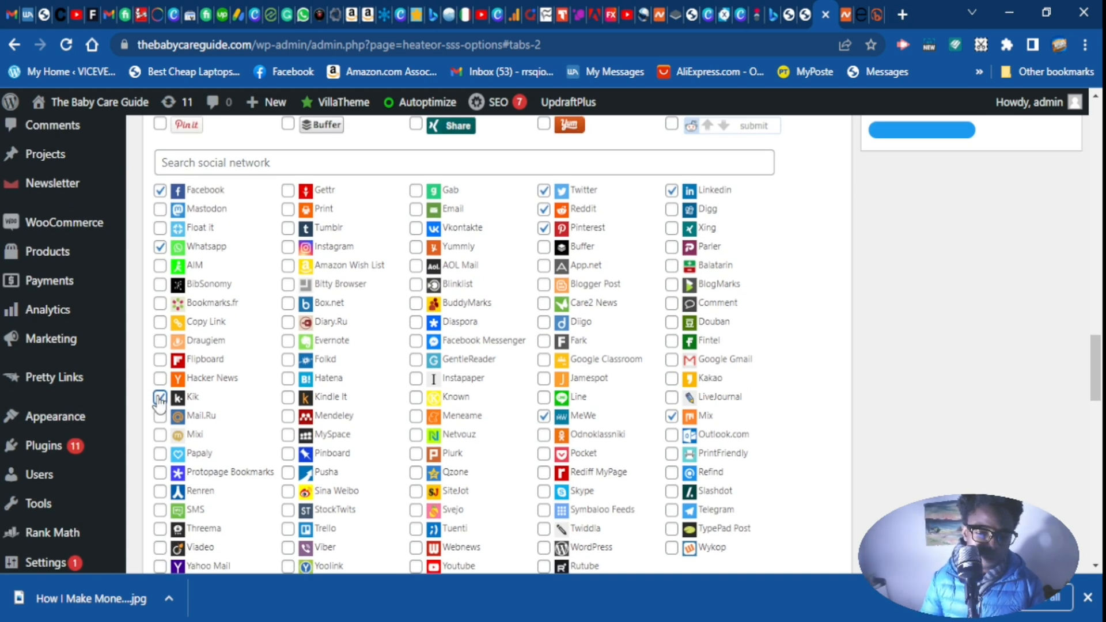
pyautogui.click(160, 360)
pyautogui.scroll(-2, 224, 398)
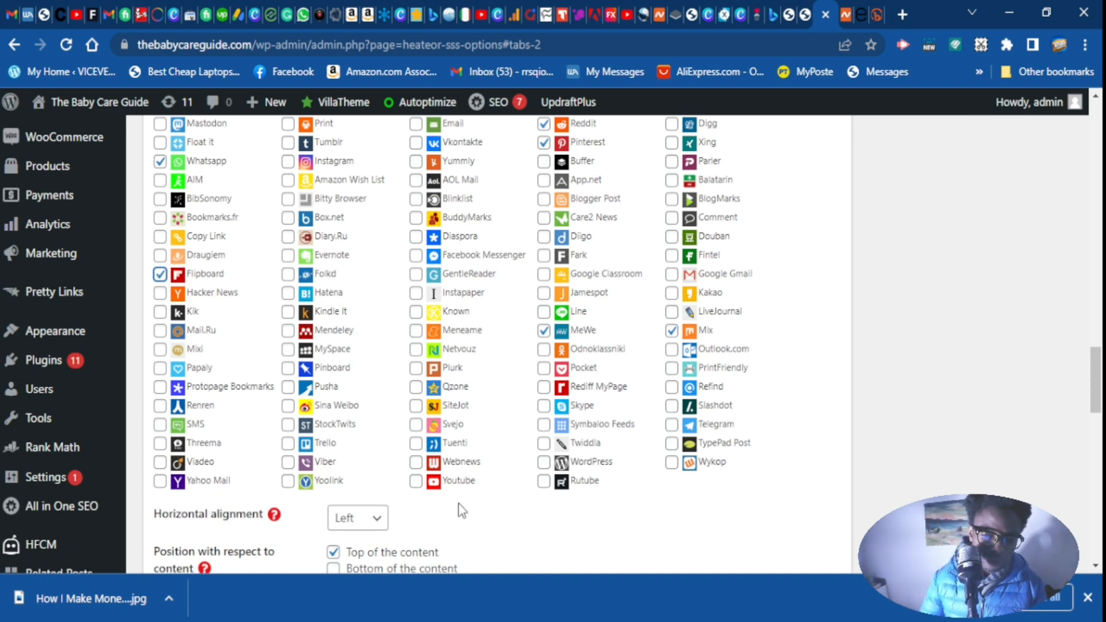
# - Add YouTube and Tumblr to the standard interface's sharing services
pyautogui.click(419, 482)
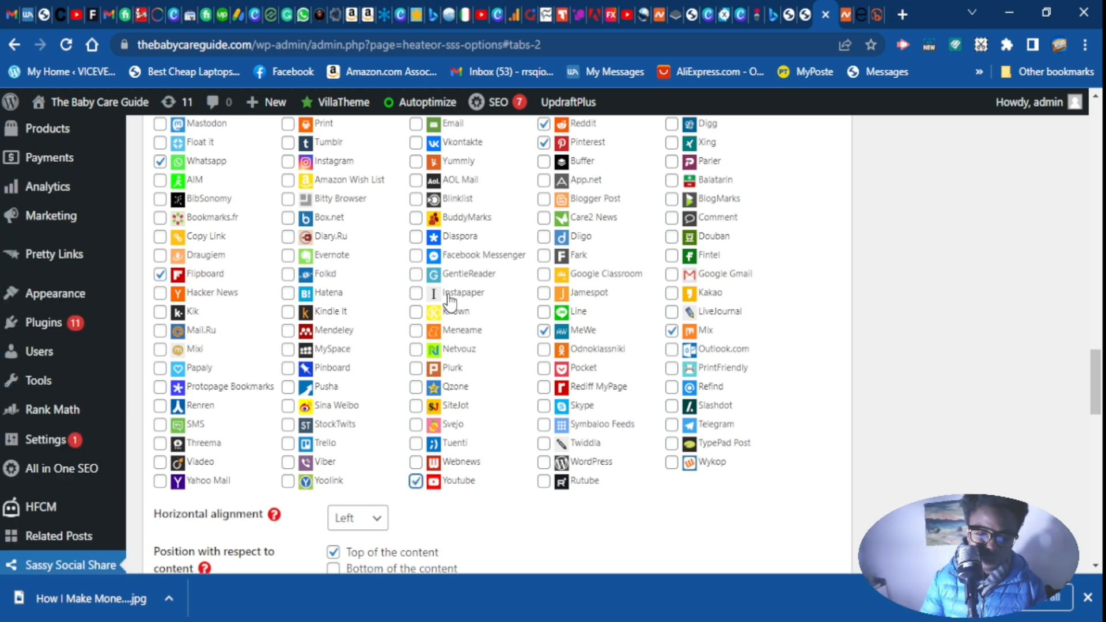
pyautogui.scroll(3, 449, 299)
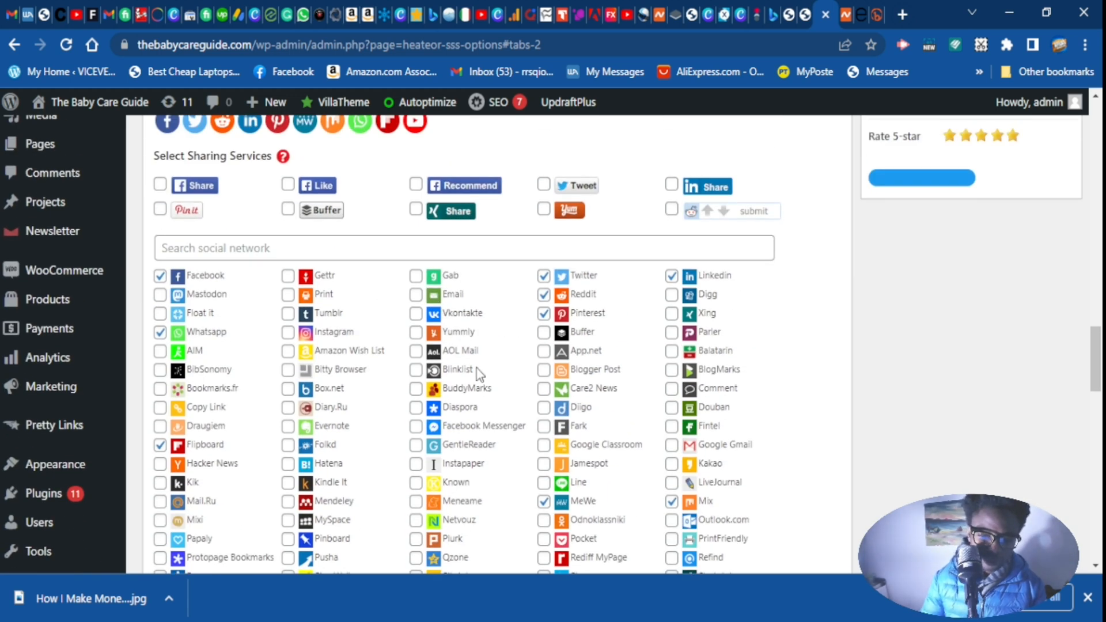
pyautogui.scroll(-1, 478, 373)
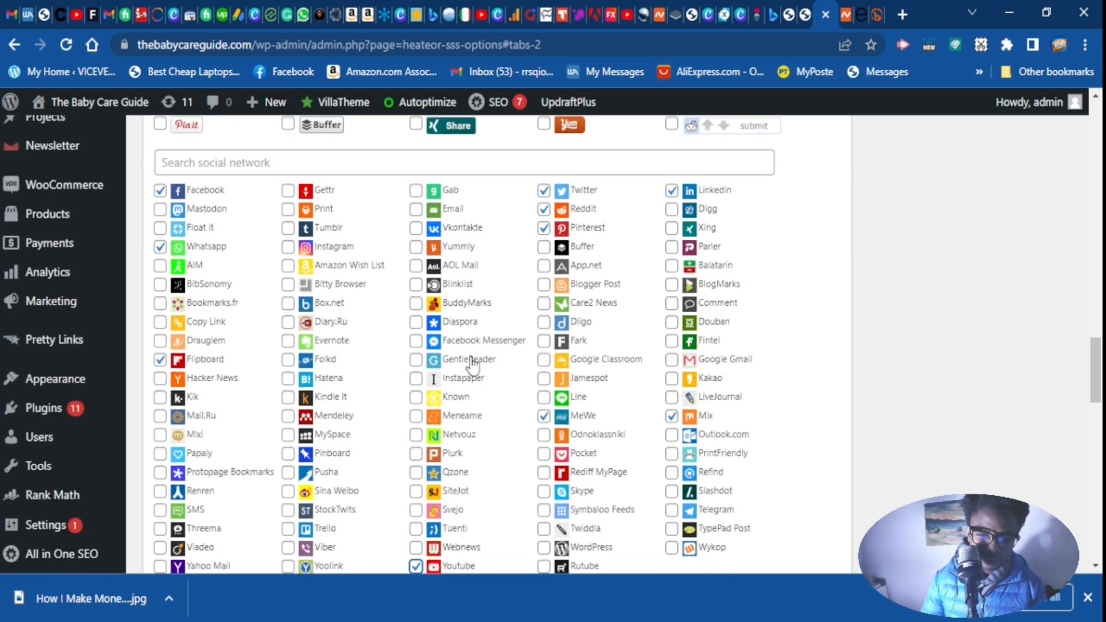
pyautogui.click(288, 230)
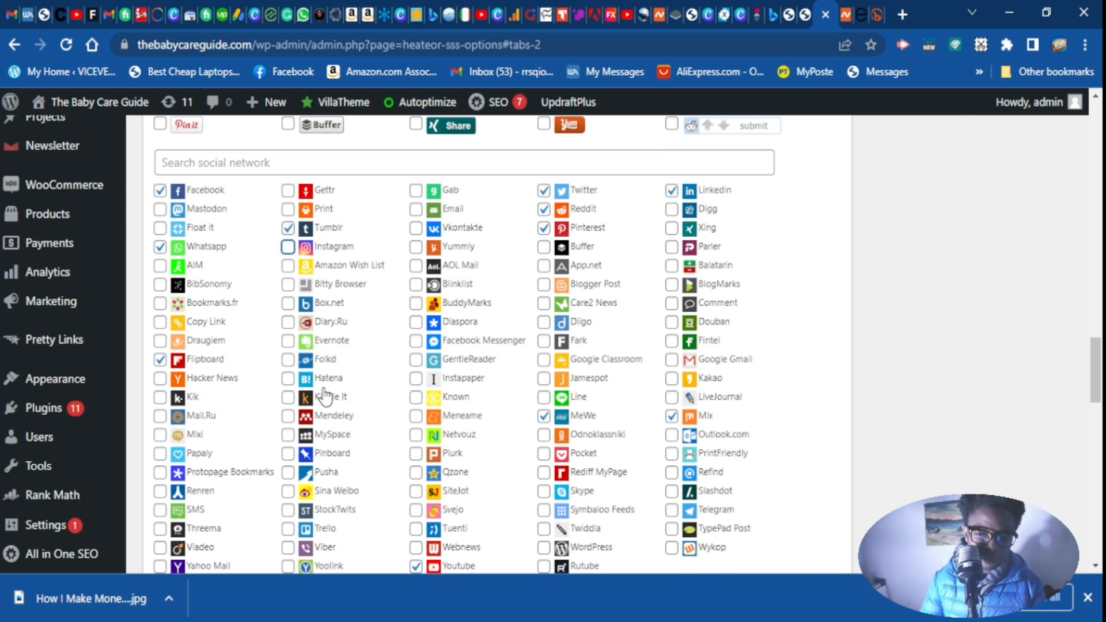
pyautogui.scroll(-2, 380, 521)
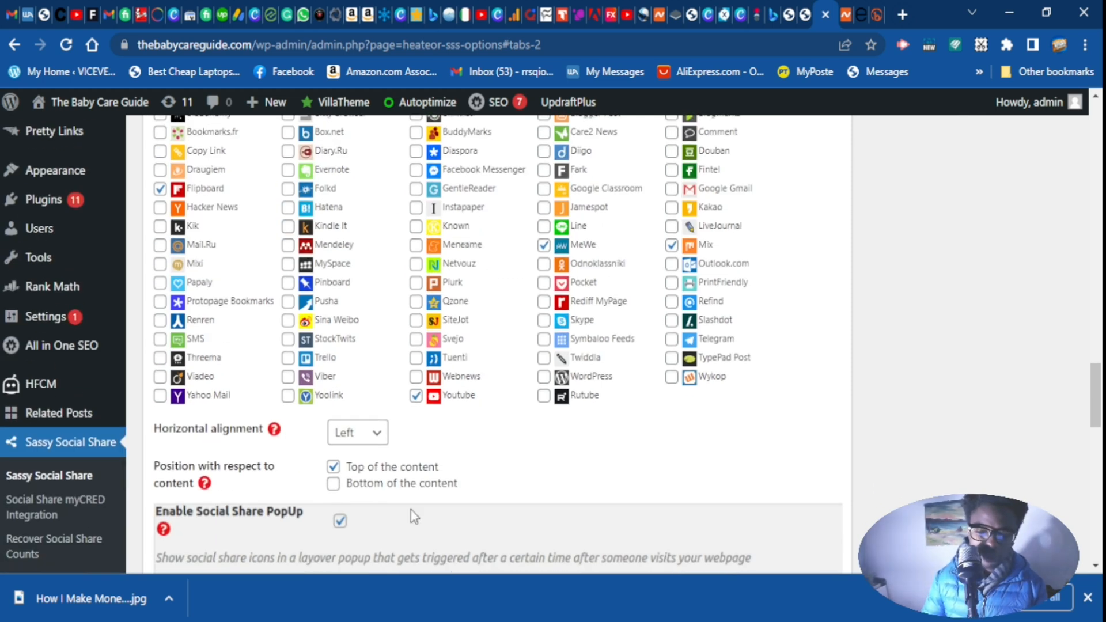
# - Set the standard interface's horizontal alignment to Right and deselect 'Top of the content' as its position
pyautogui.scroll(1, 786, 291)
pyautogui.scroll(1, 743, 290)
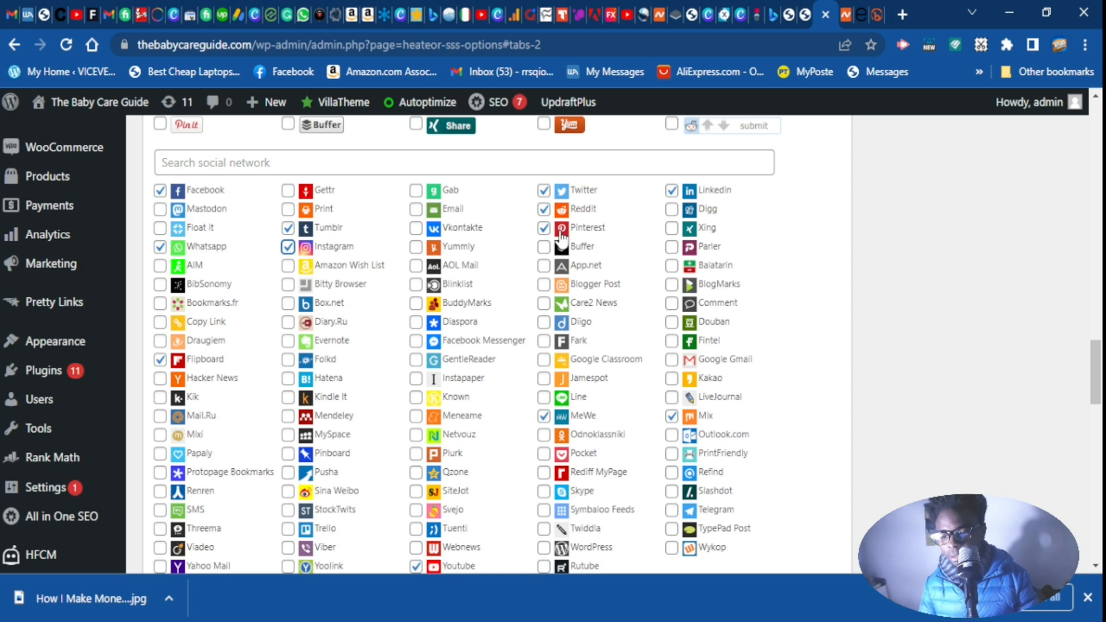
pyautogui.scroll(-3, 617, 363)
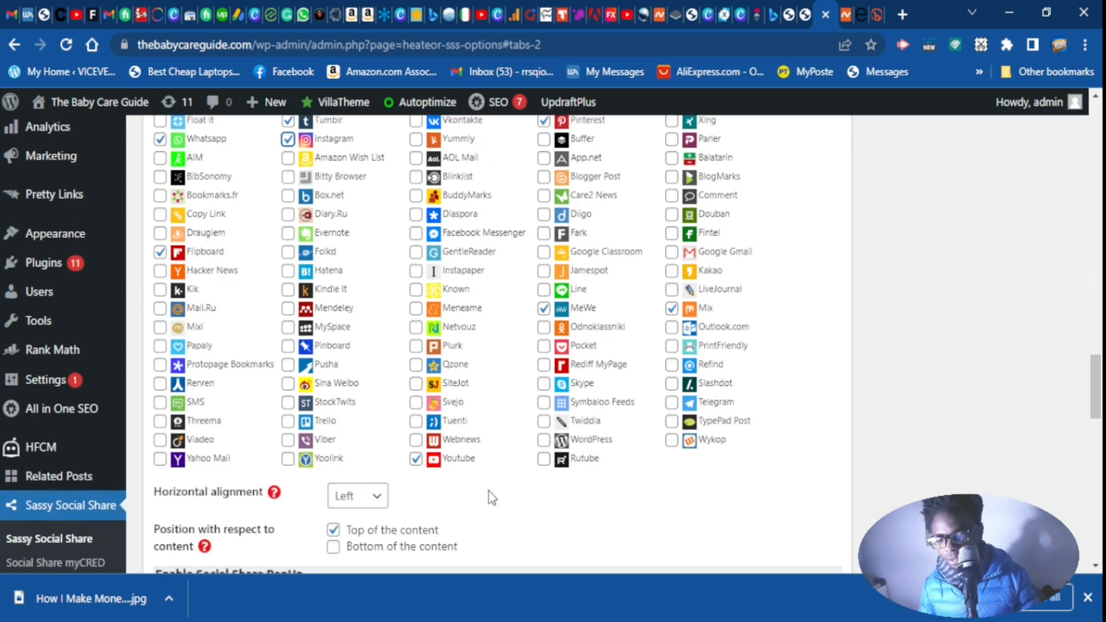
pyautogui.click(377, 440)
pyautogui.click(354, 503)
pyautogui.scroll(-3, 357, 495)
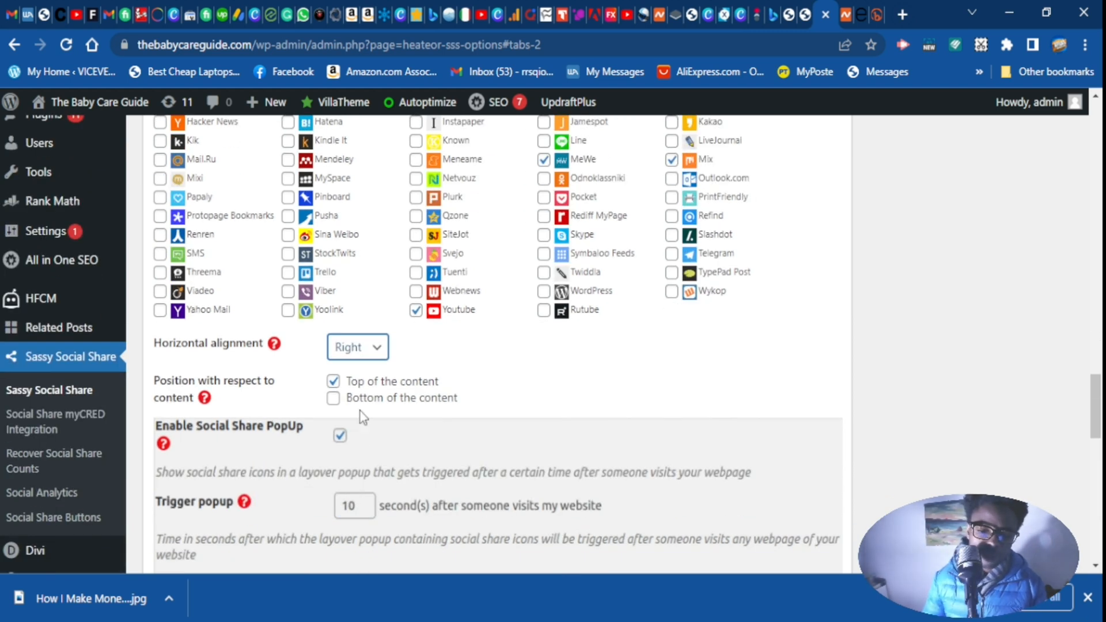
pyautogui.click(333, 381)
# - Review the standard interface's placement and share count options, and save the changes
pyautogui.scroll(-3, 357, 406)
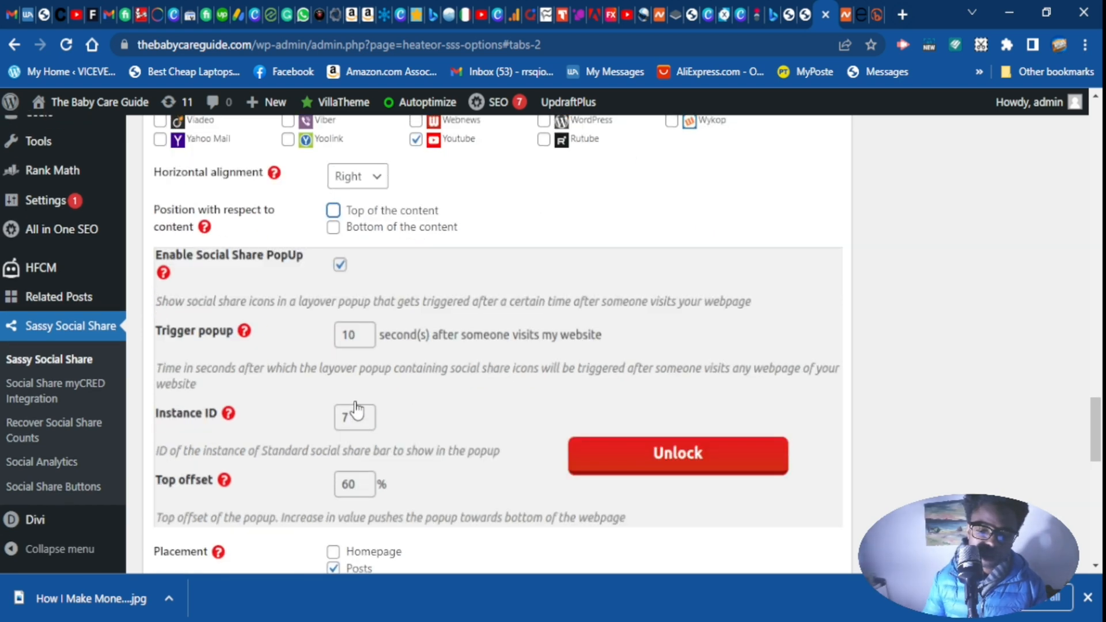
pyautogui.scroll(-9, 356, 412)
pyautogui.scroll(3, 358, 412)
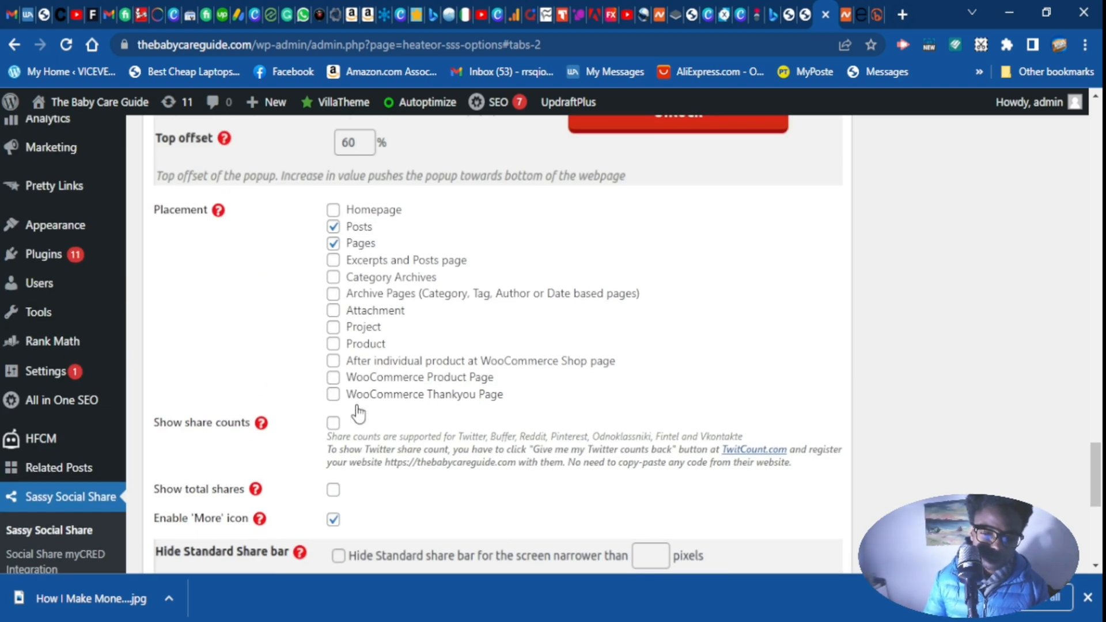
pyautogui.scroll(-3, 357, 408)
pyautogui.scroll(3, 357, 408)
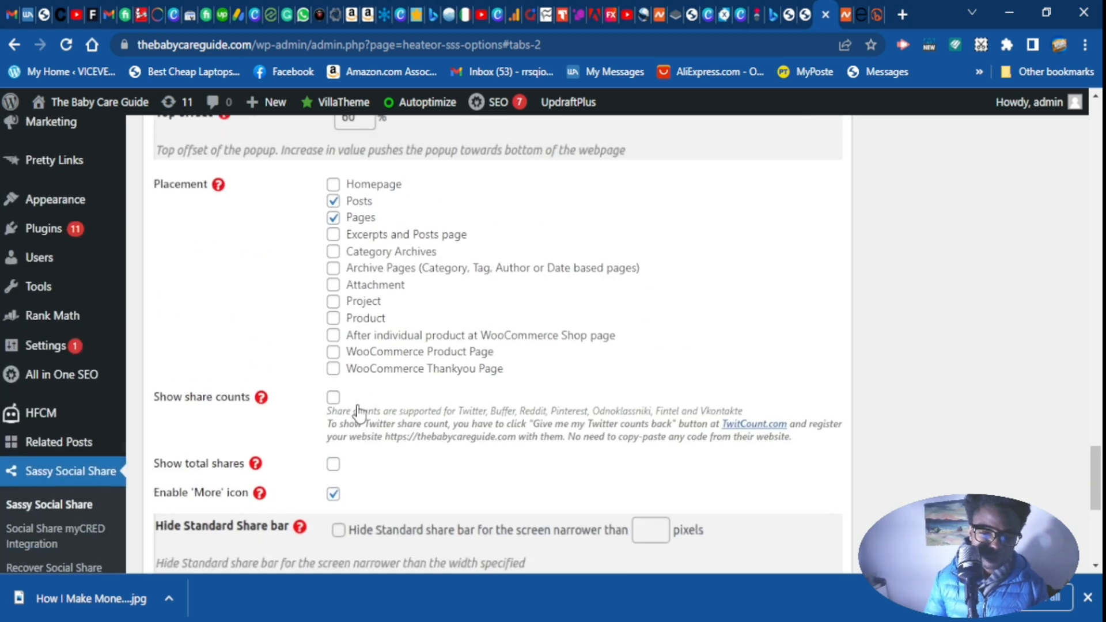
pyautogui.scroll(-6, 357, 408)
pyautogui.click(213, 397)
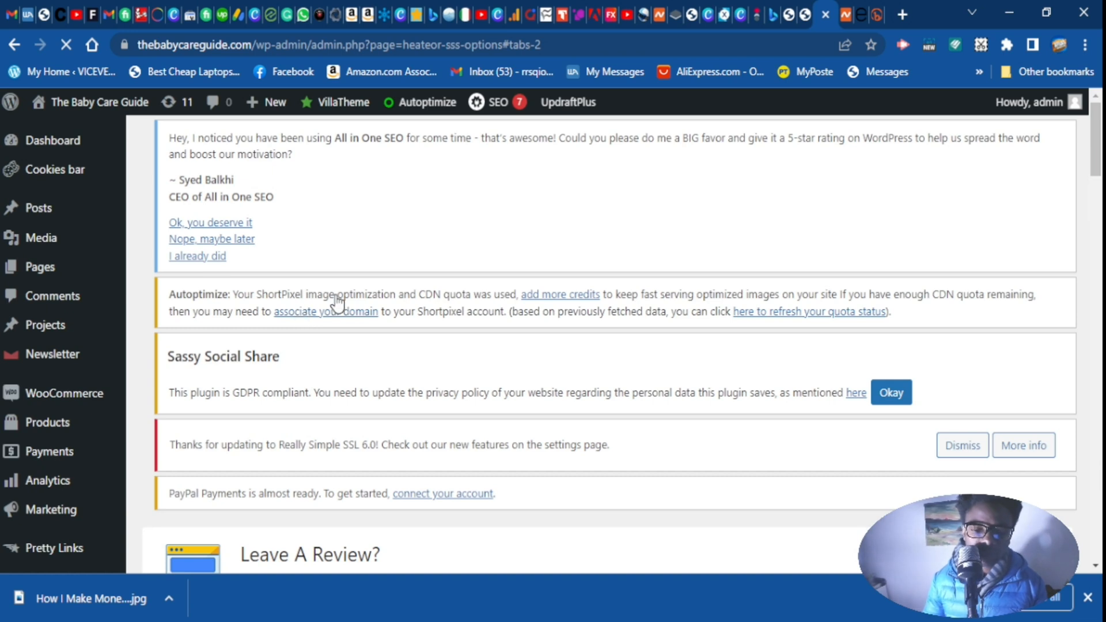
# - Open the plugin's Floating Interface settings
pyautogui.scroll(-10, 340, 295)
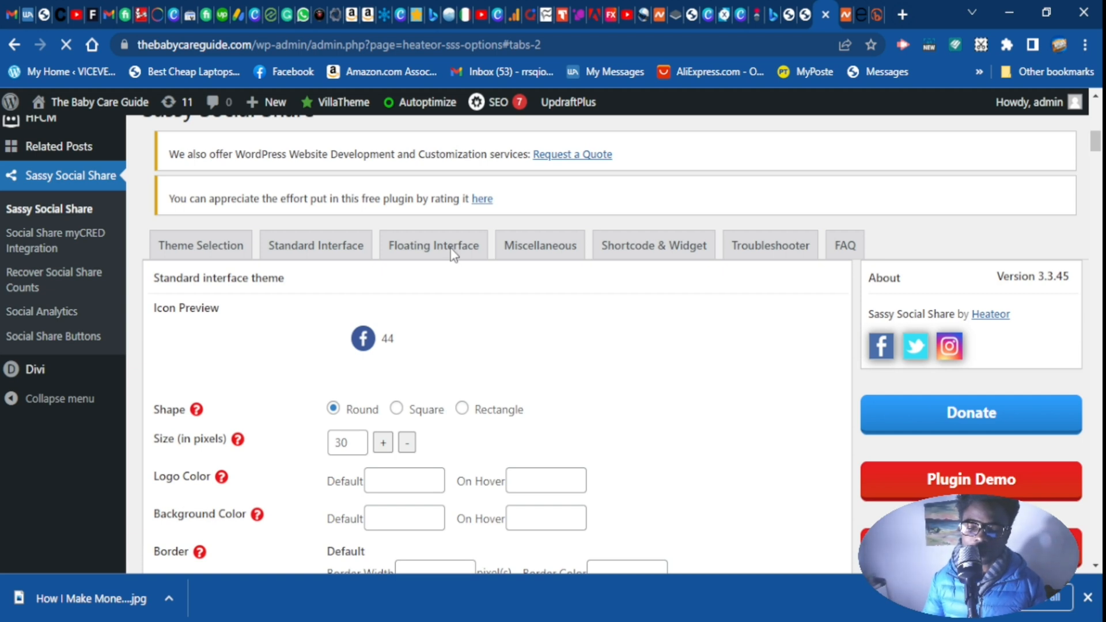
pyautogui.click(453, 252)
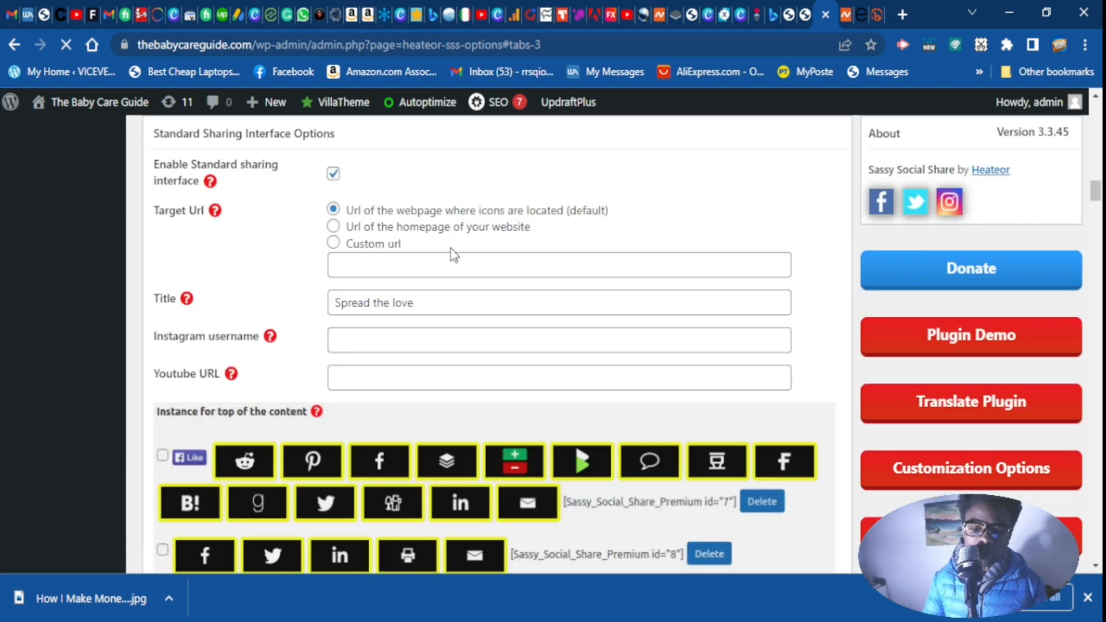
pyautogui.scroll(15, 451, 247)
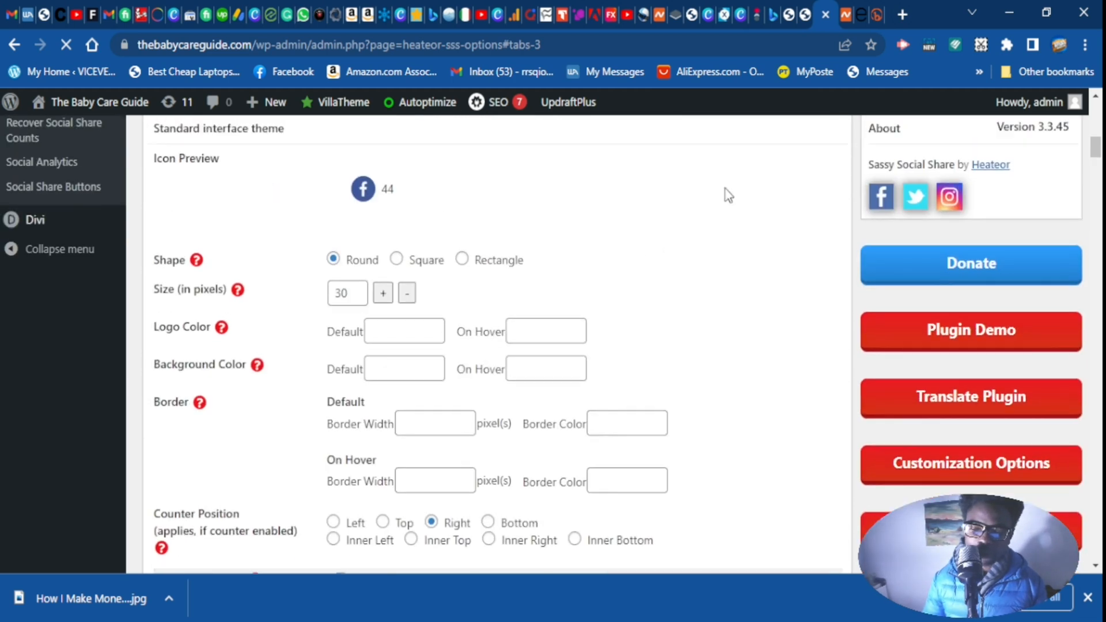
pyautogui.scroll(7, 729, 191)
pyautogui.scroll(-8, 730, 189)
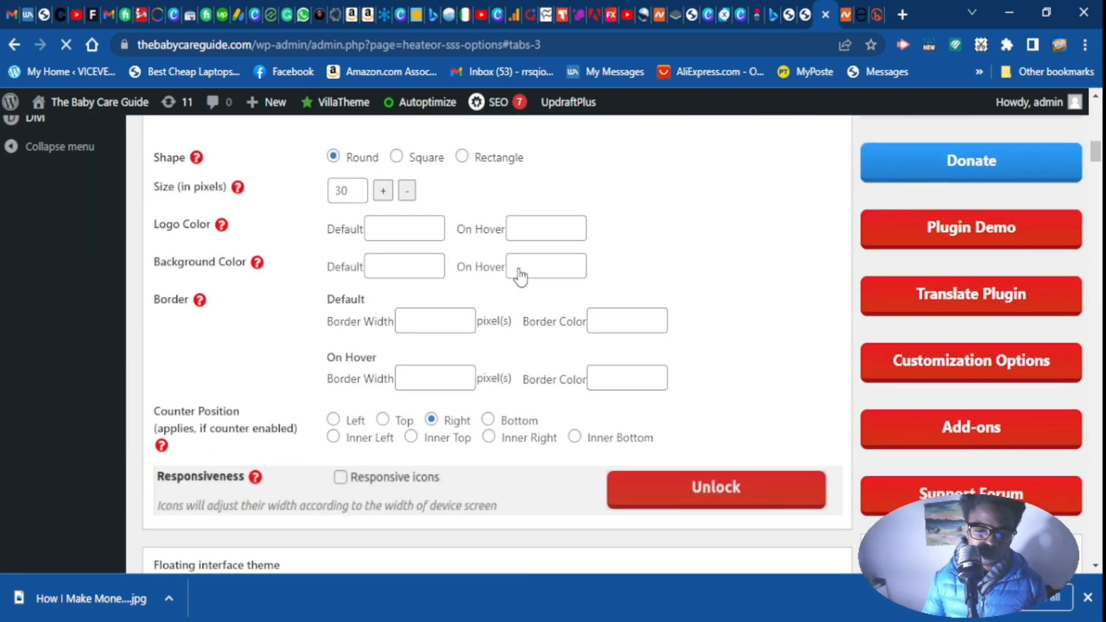
pyautogui.scroll(3, 509, 285)
pyautogui.scroll(-2, 461, 316)
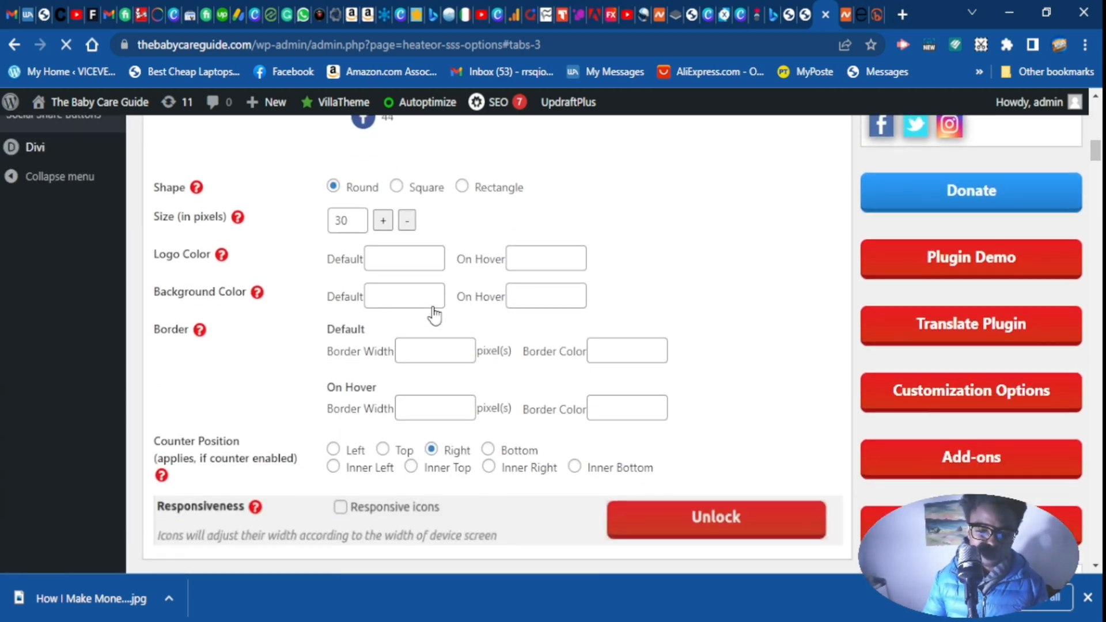
pyautogui.scroll(-4, 435, 315)
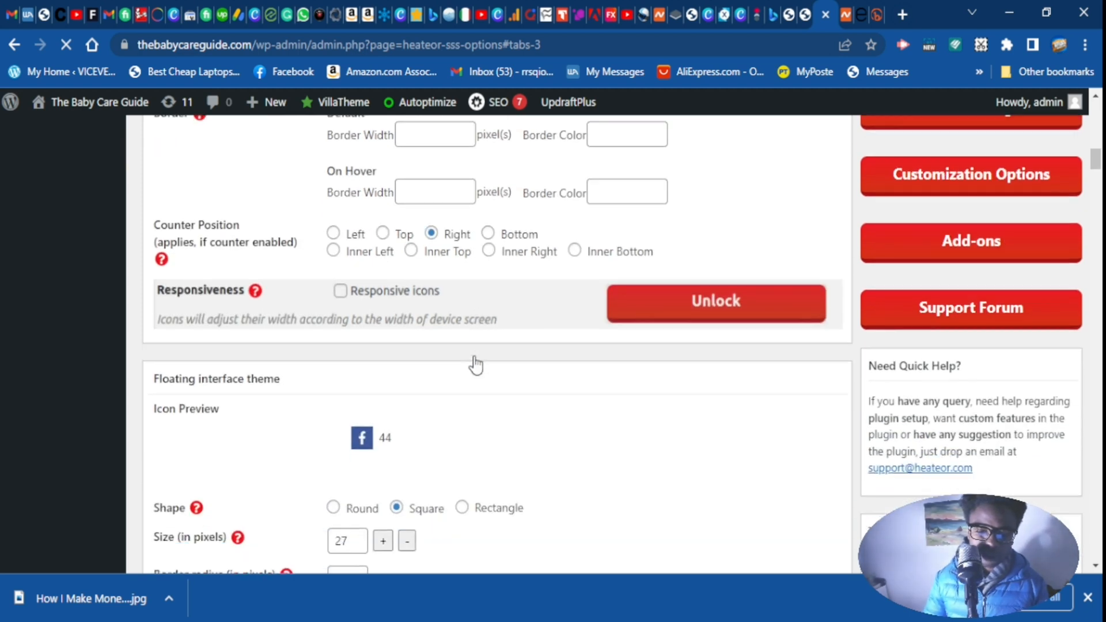
pyautogui.scroll(-3, 462, 395)
# - Set the floating interface's horizontal alignment to Right
pyautogui.scroll(-10, 403, 331)
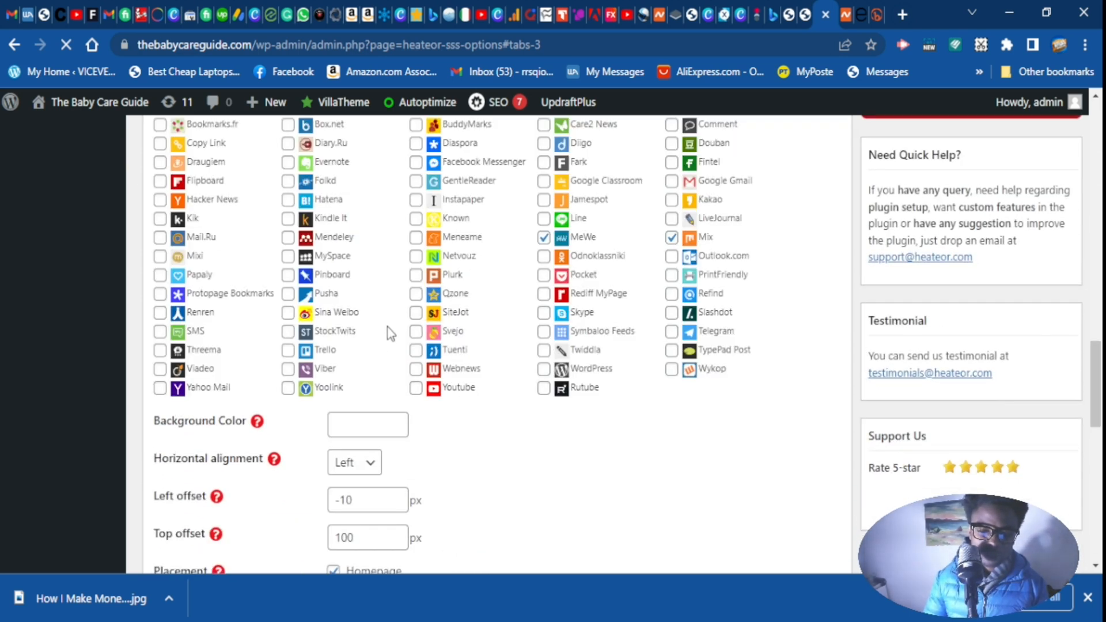
pyautogui.scroll(-4, 392, 340)
pyautogui.scroll(3, 403, 375)
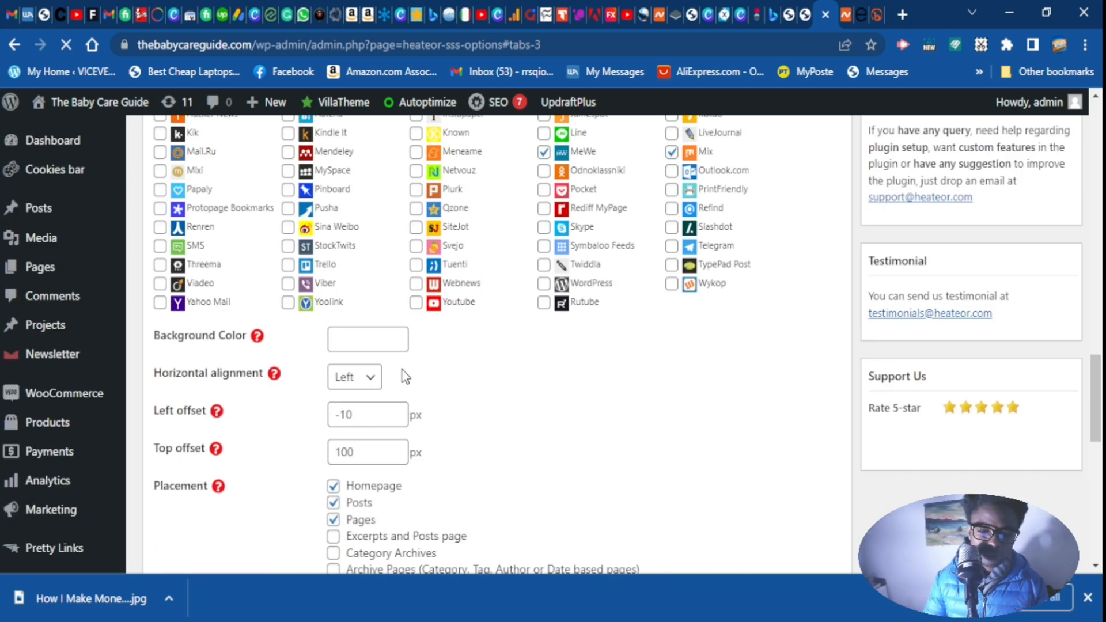
pyautogui.scroll(-1, 405, 371)
pyautogui.scroll(3, 391, 415)
pyautogui.click(374, 464)
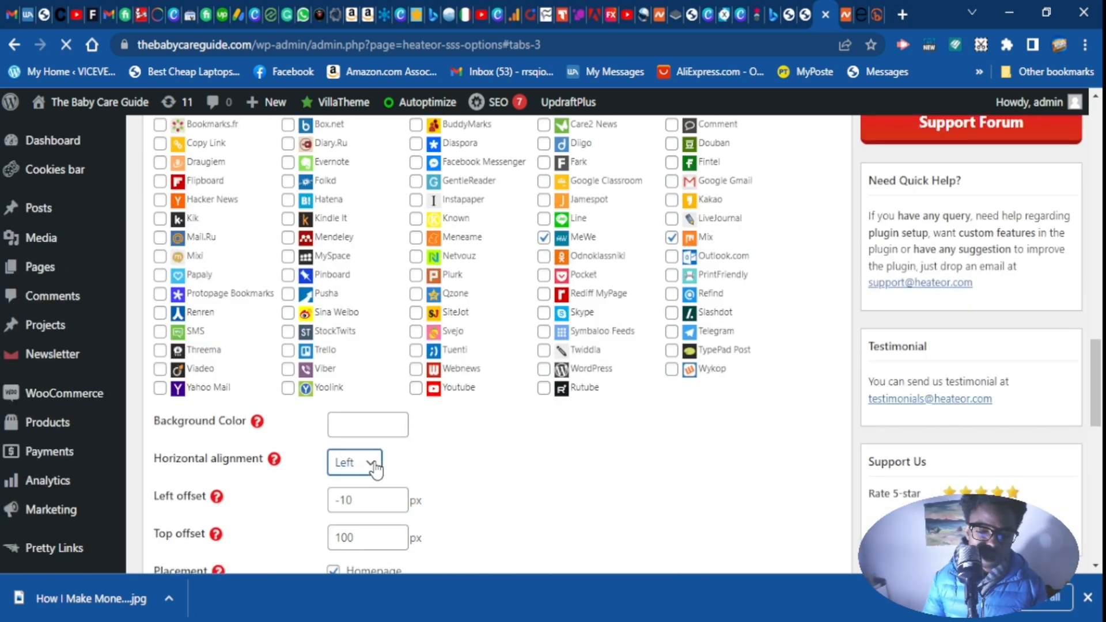
pyautogui.click(357, 502)
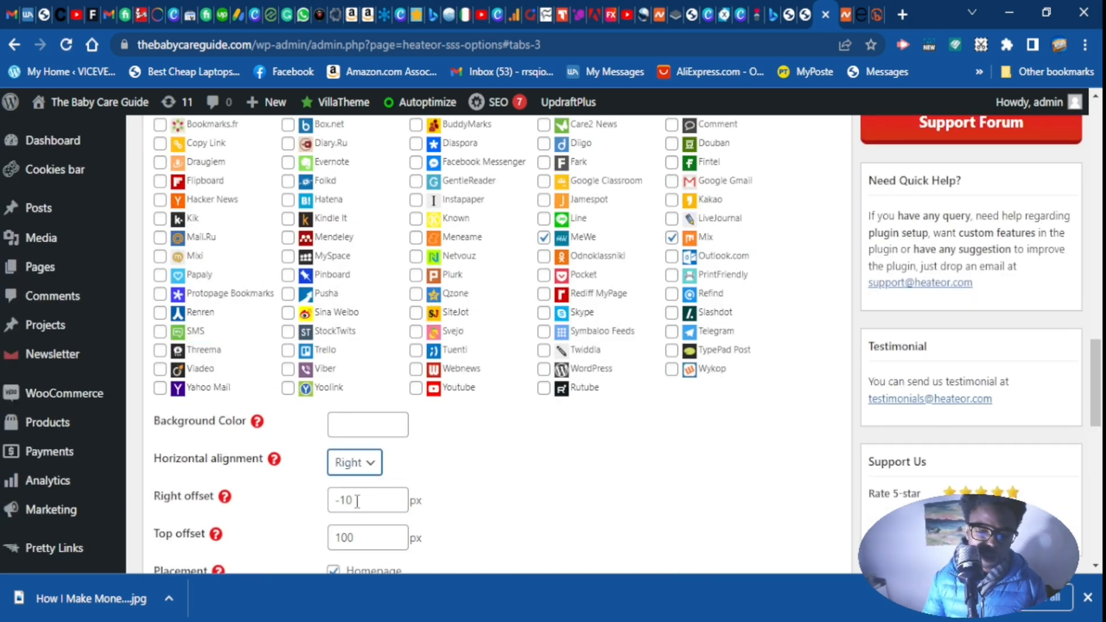
# - Change the side the horizontal floating bar's pixel offset is measured from to right, keeping auto-adjust selected
pyautogui.scroll(-5, 357, 501)
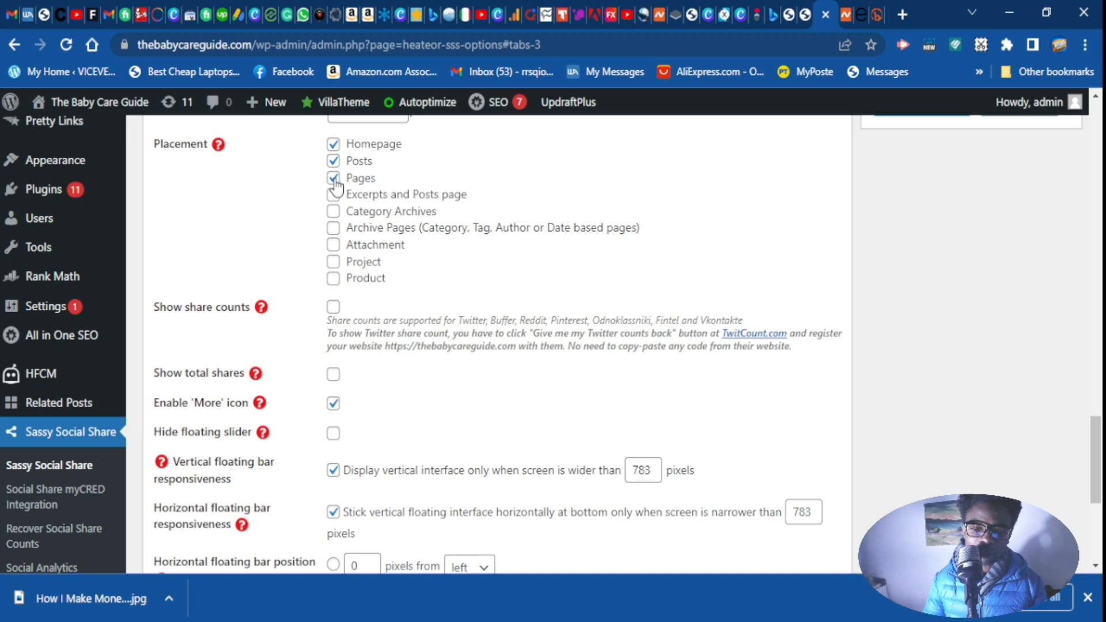
pyautogui.scroll(-1, 340, 219)
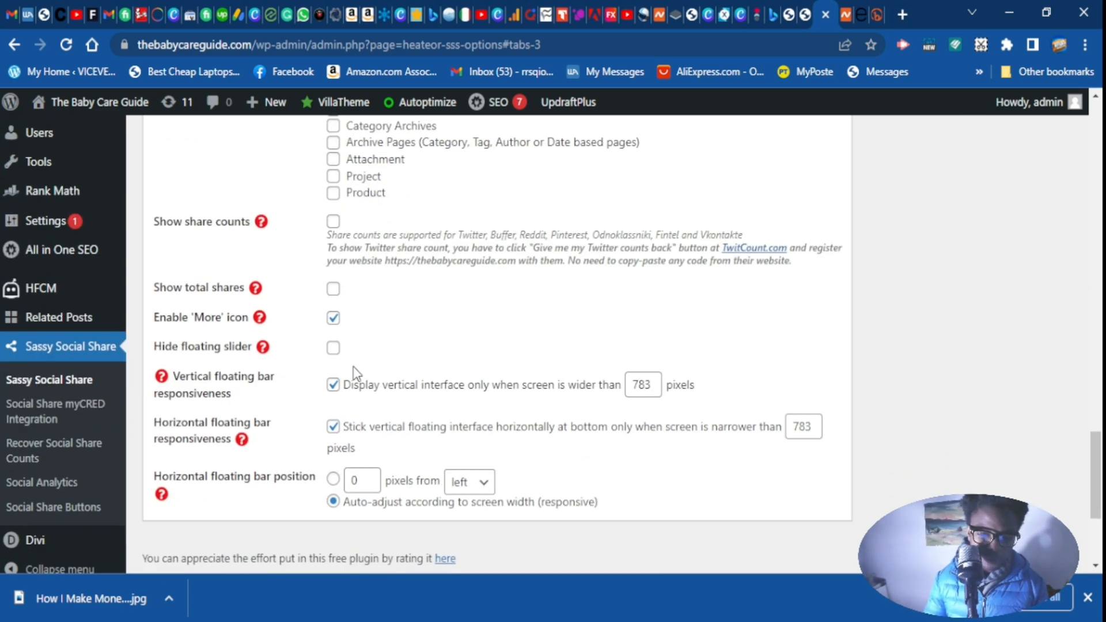
pyautogui.scroll(-1, 347, 427)
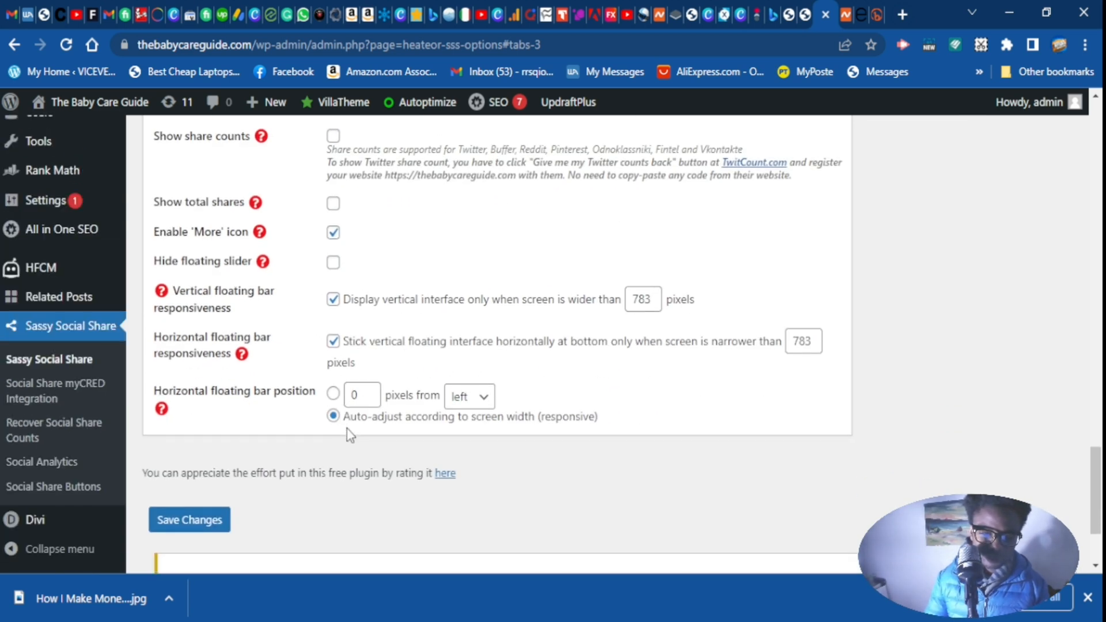
pyautogui.click(477, 402)
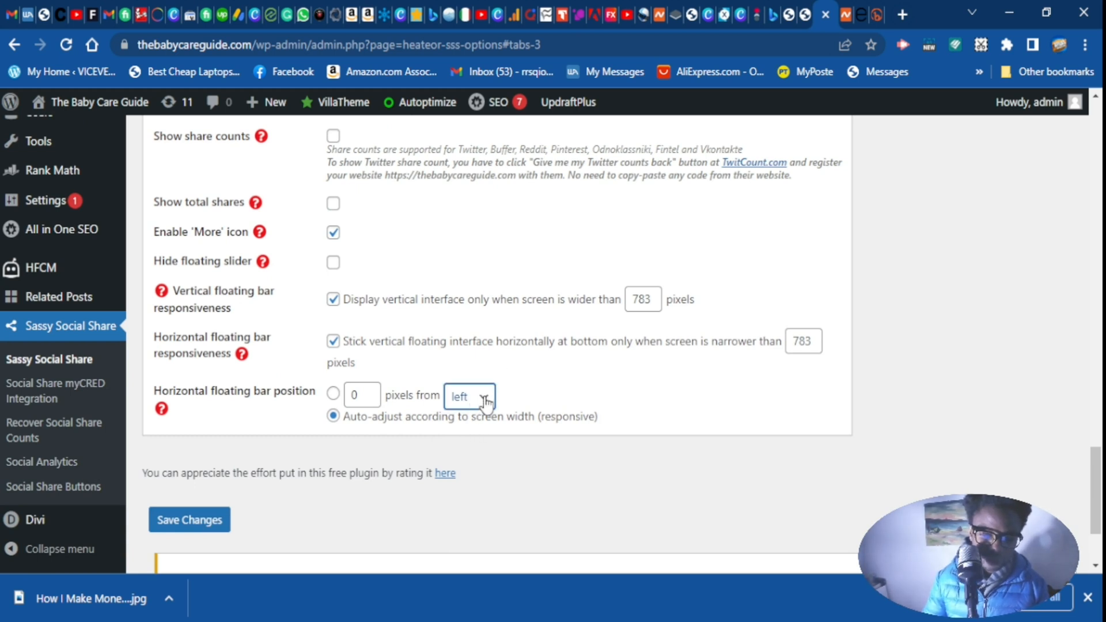
pyautogui.scroll(-1, 483, 406)
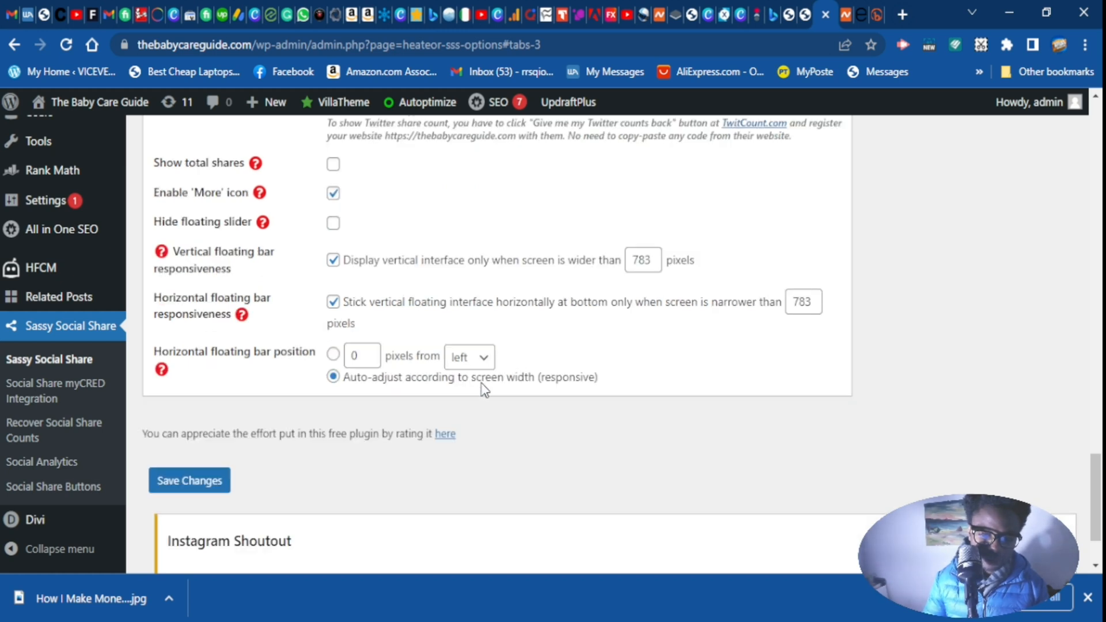
pyautogui.click(485, 362)
pyautogui.click(472, 382)
pyautogui.scroll(-2, 473, 393)
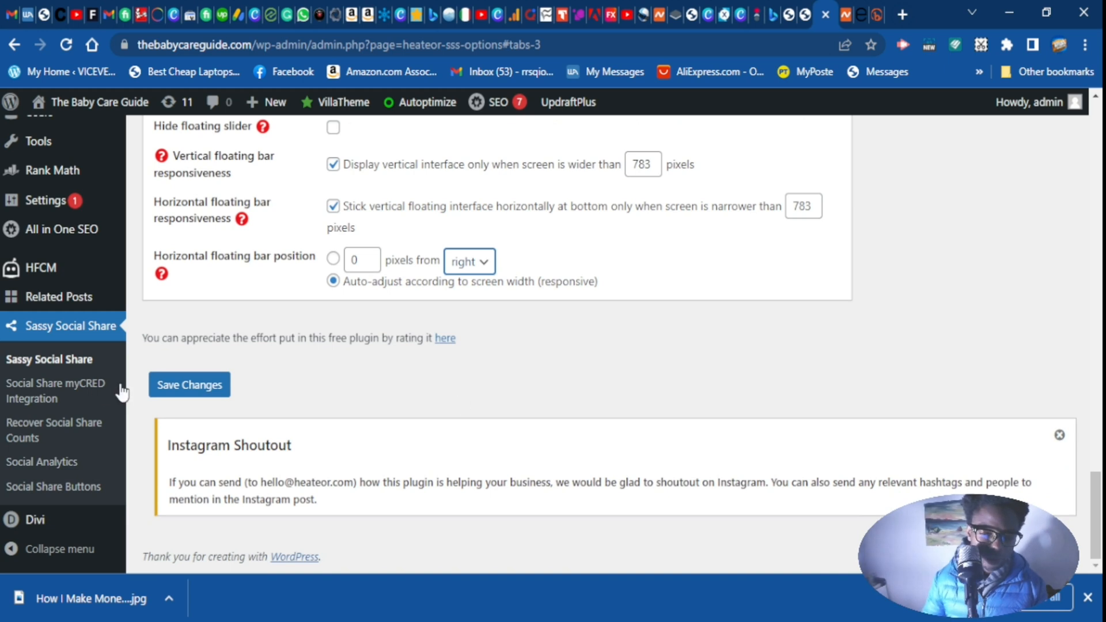
# - Add Tumblr, Instagram and Flipboard to the floating interface's sharing services
pyautogui.scroll(4, 251, 390)
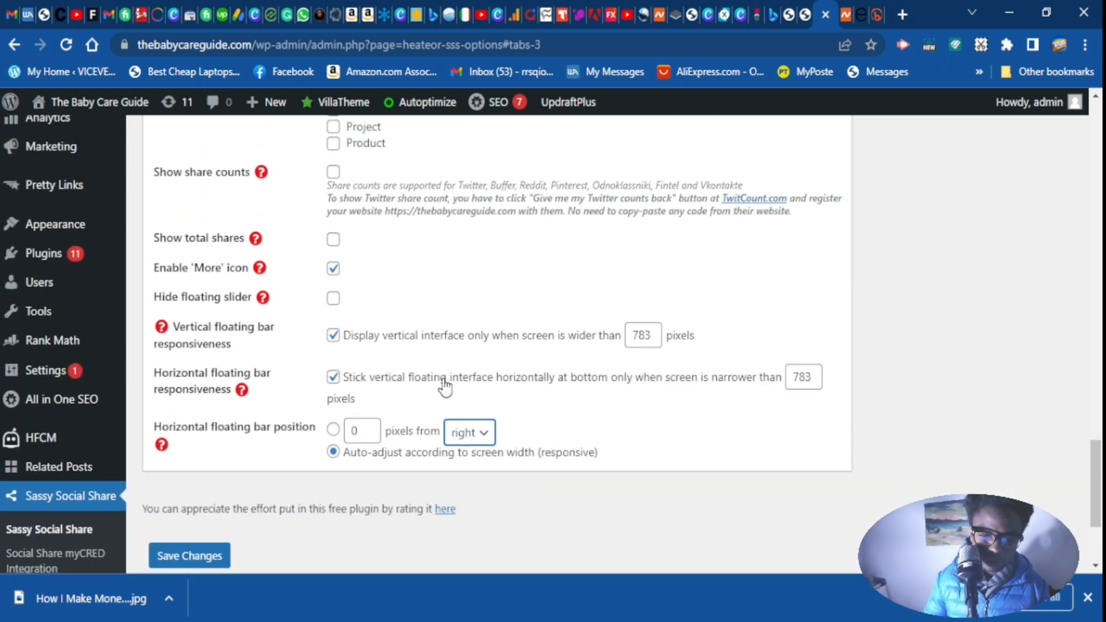
pyautogui.scroll(15, 445, 385)
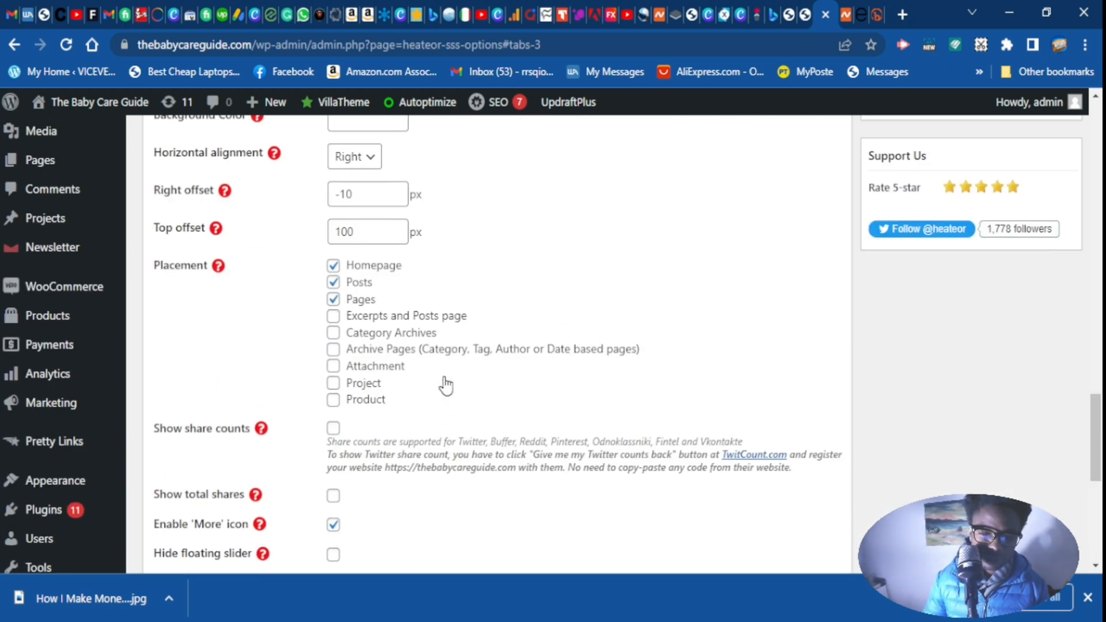
pyautogui.scroll(2, 398, 373)
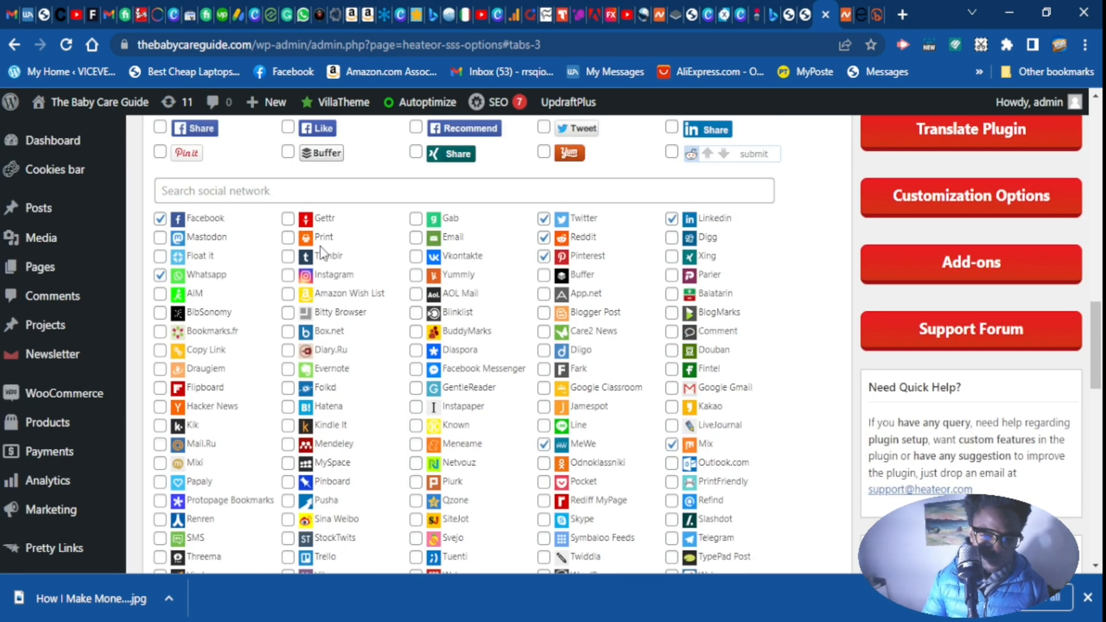
pyautogui.click(288, 257)
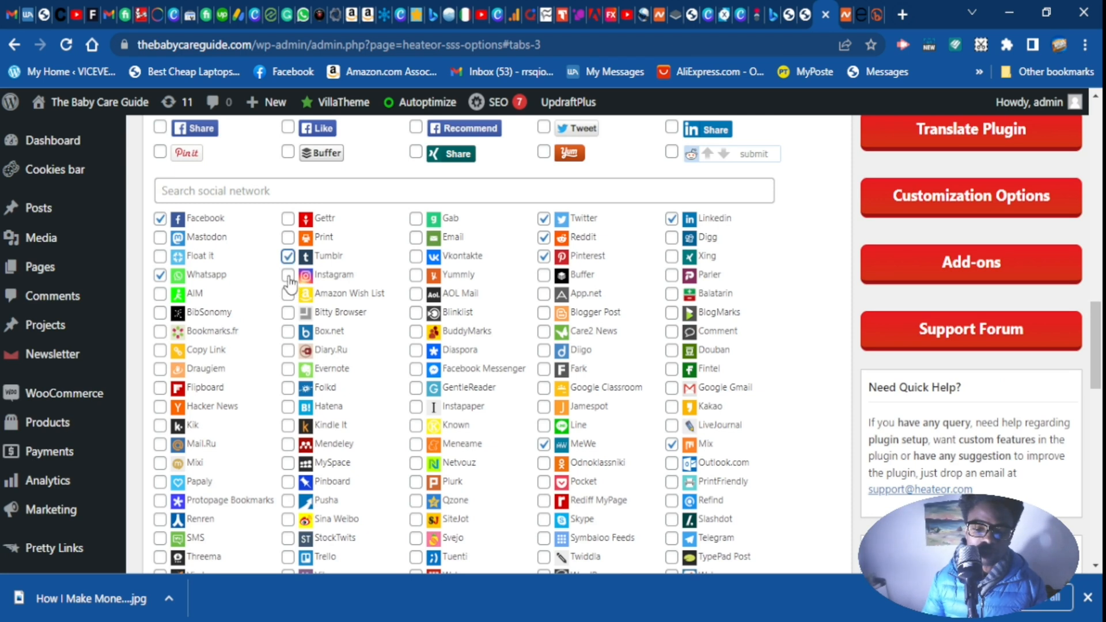
pyautogui.click(323, 279)
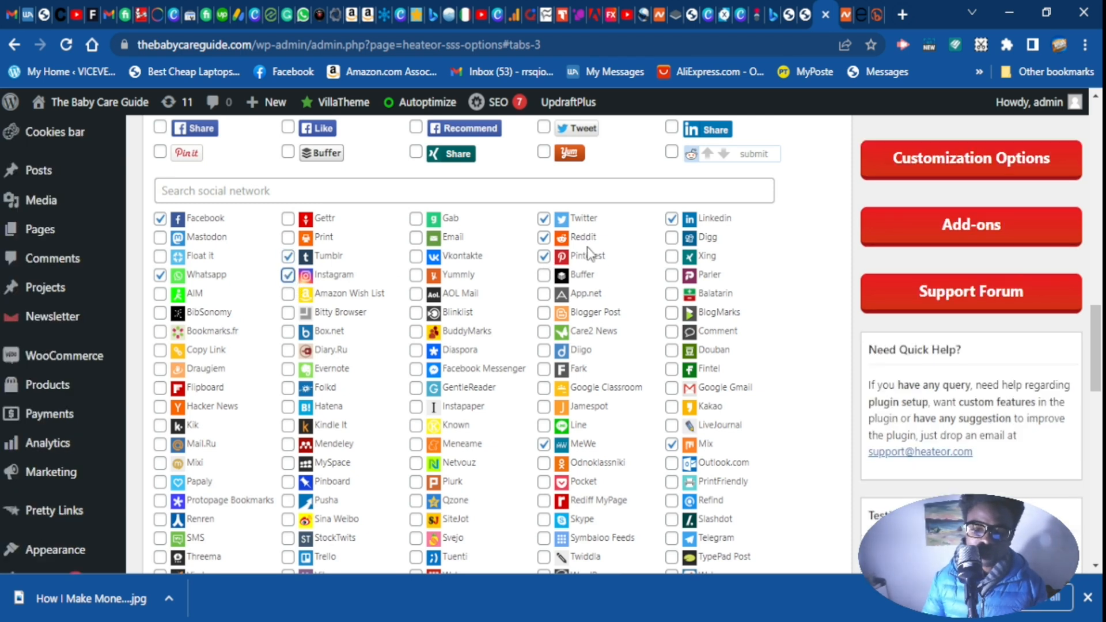
pyautogui.scroll(-3, 679, 363)
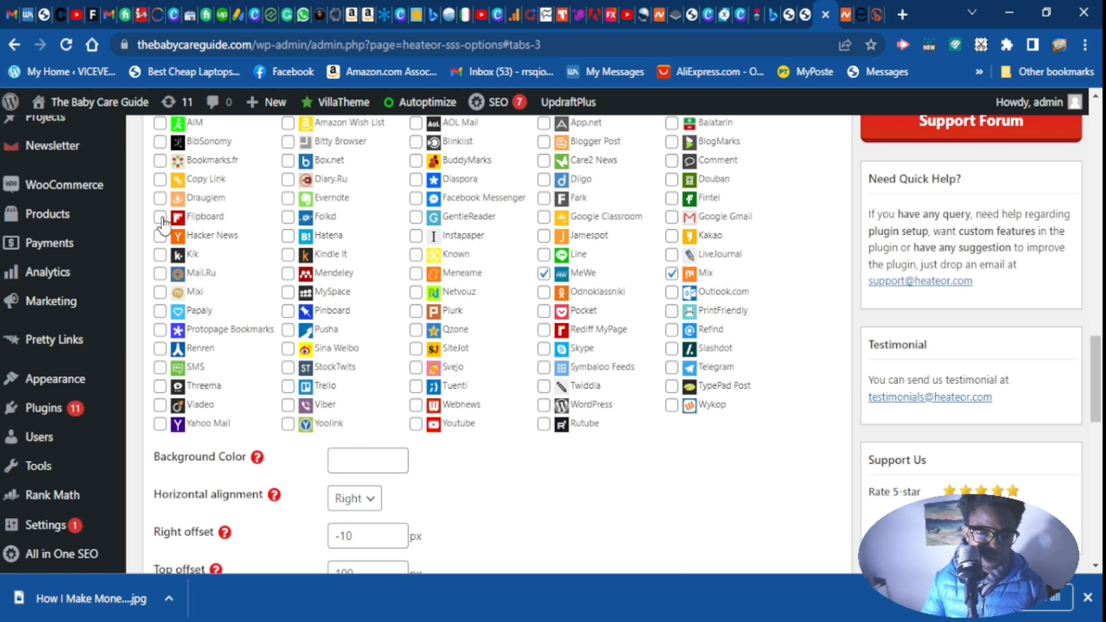
pyautogui.click(209, 219)
pyautogui.scroll(1, 241, 251)
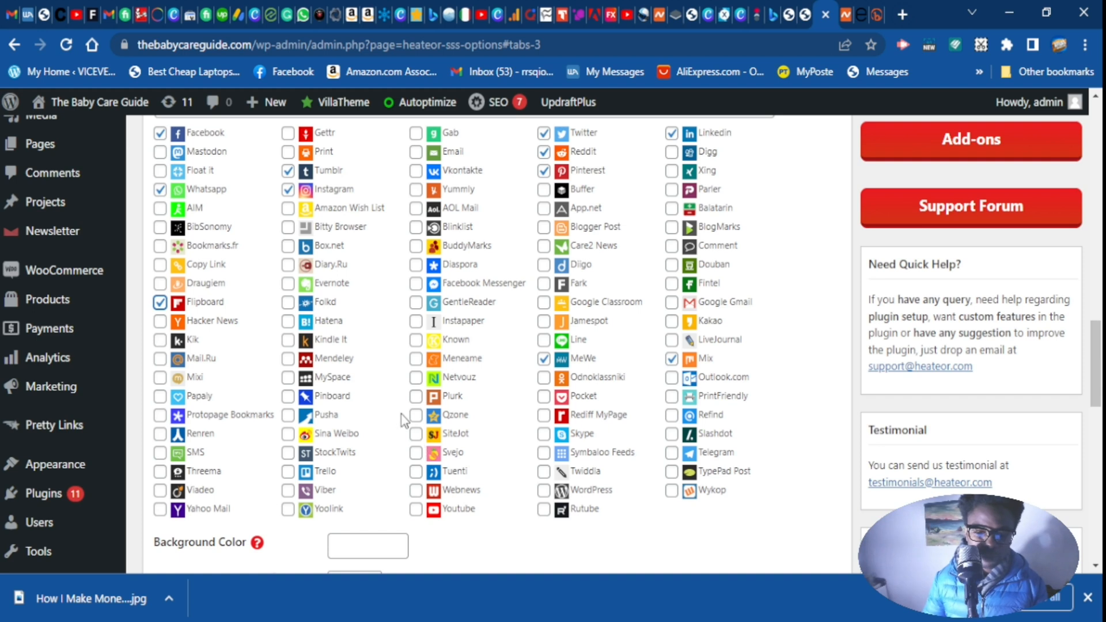
# - Save the floating interface settings
pyautogui.scroll(-12, 427, 407)
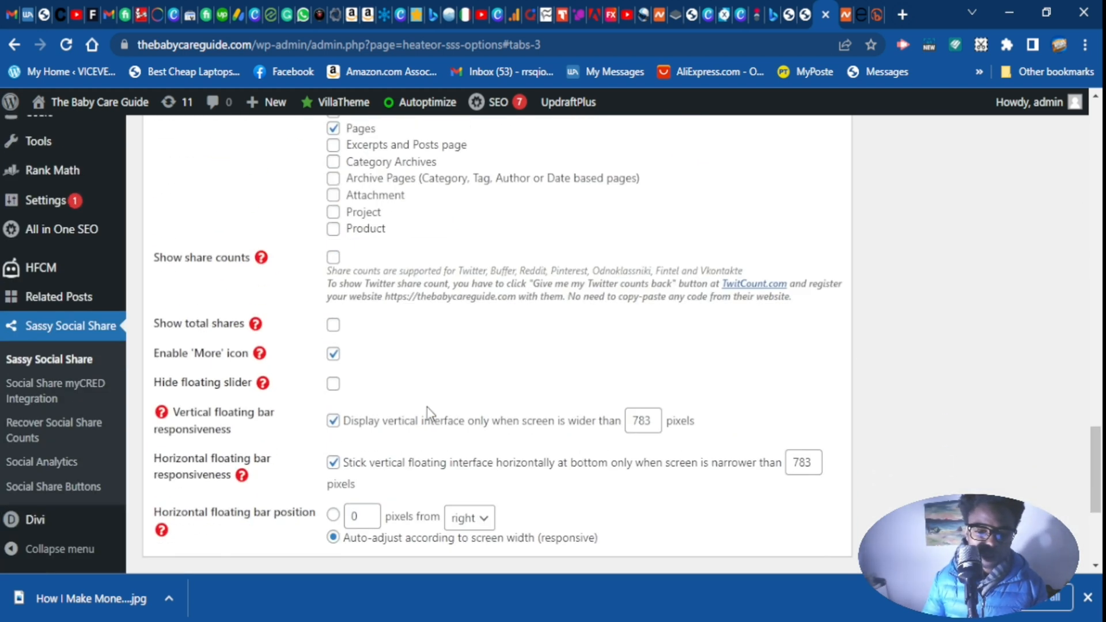
pyautogui.scroll(-1, 364, 434)
pyautogui.click(196, 394)
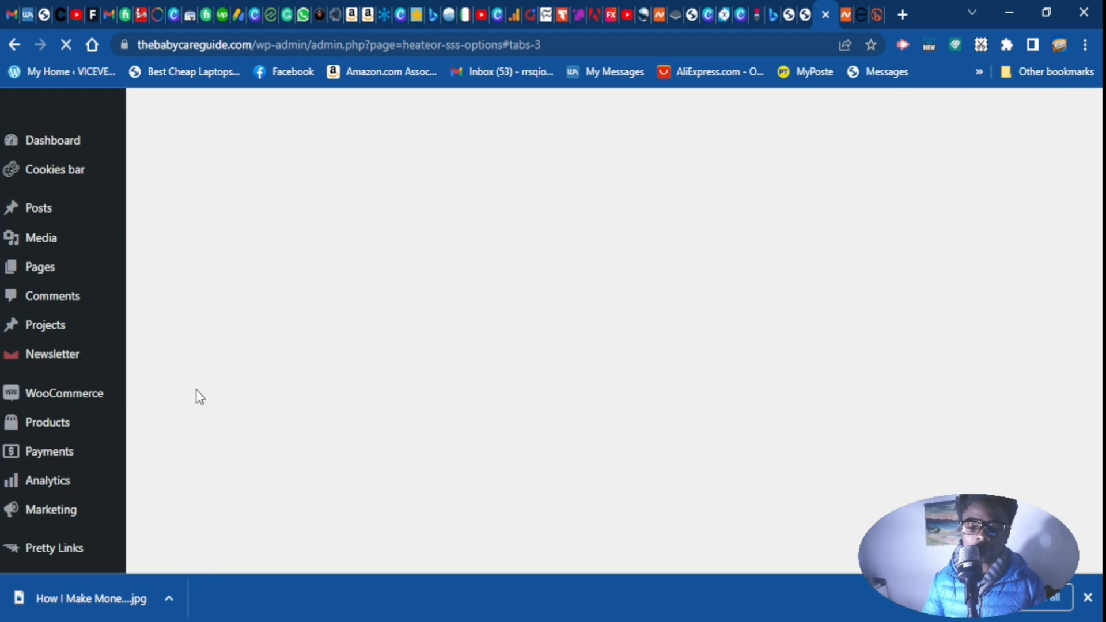
# - Visit the site's homepage to check the floating share bar
pyautogui.scroll(-3, 516, 351)
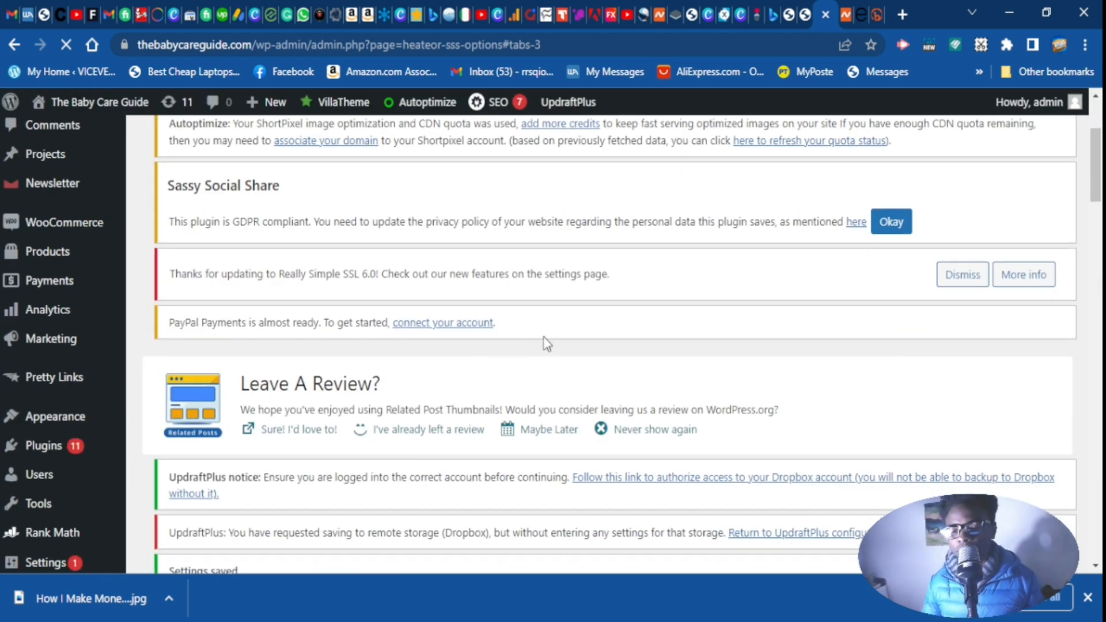
pyautogui.scroll(-2, 547, 340)
pyautogui.scroll(5, 561, 331)
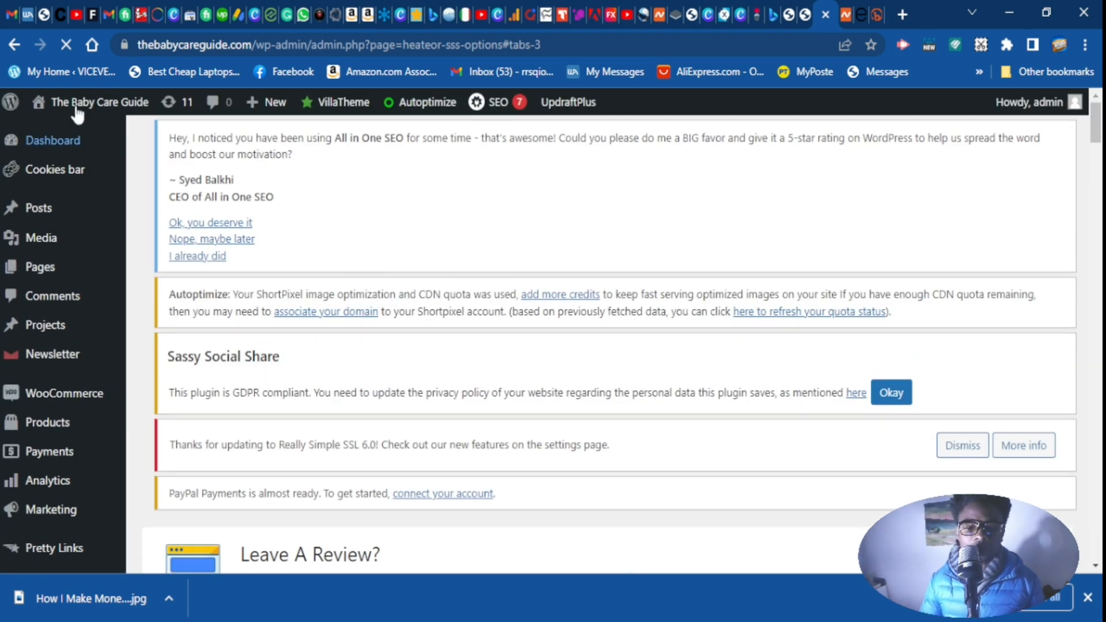
pyautogui.moveTo(78, 113)
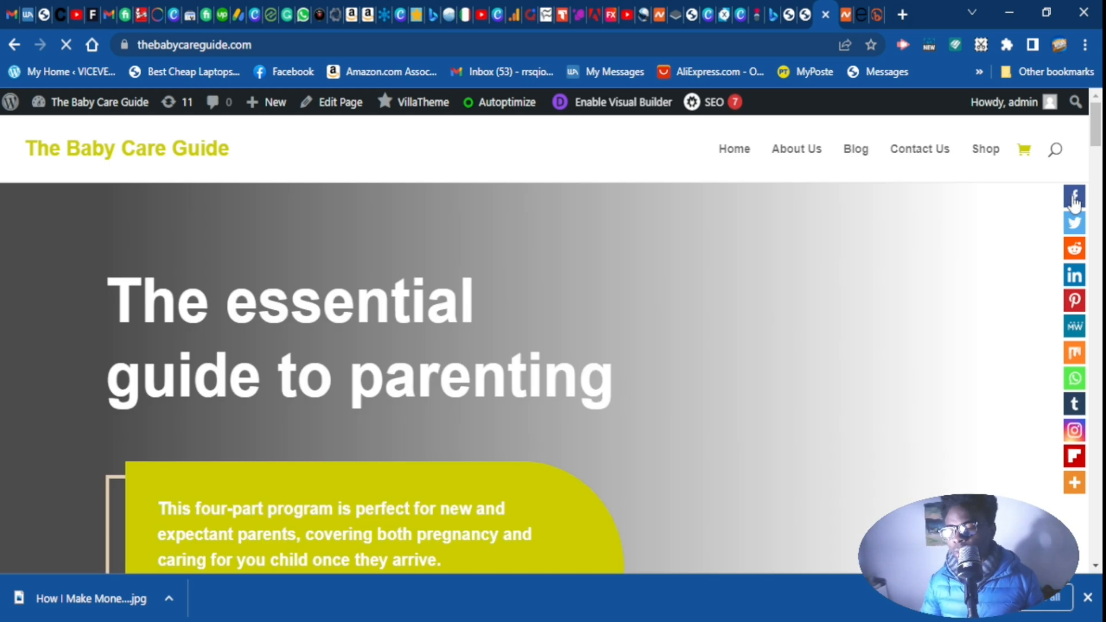
# - Test the homepage's floating share bar by hiding it and showing it again
pyautogui.scroll(-3, 1072, 241)
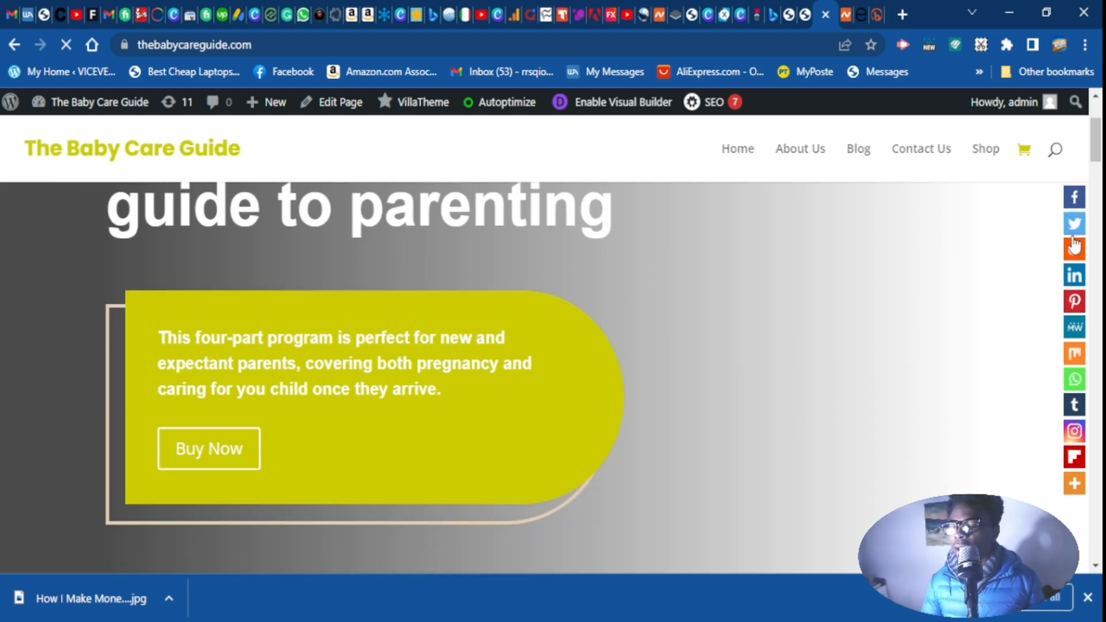
pyautogui.scroll(-3, 1070, 437)
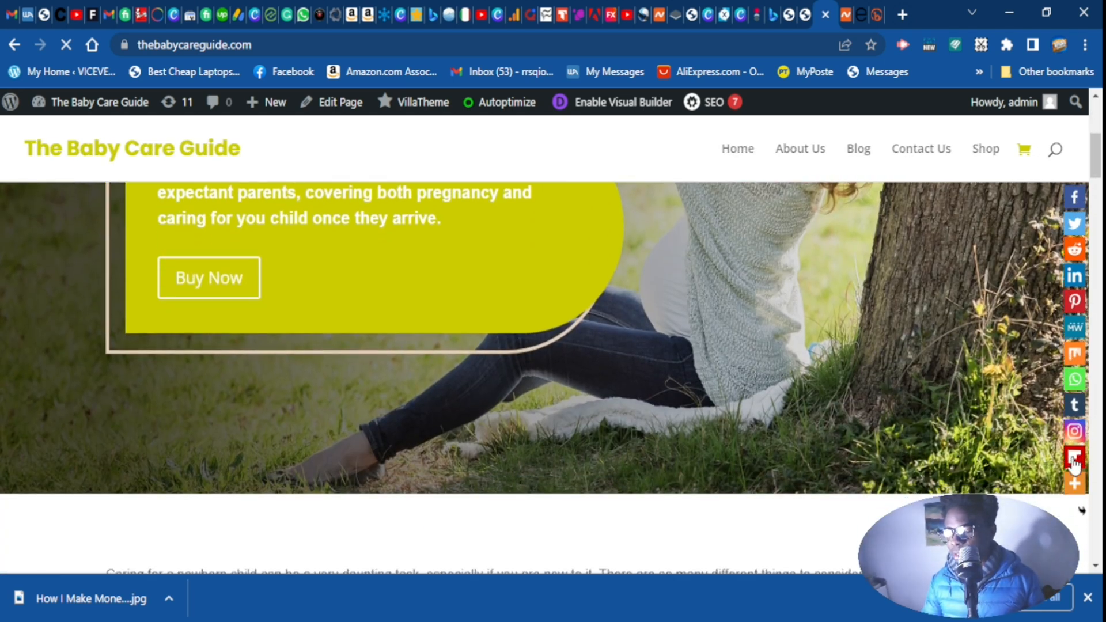
pyautogui.click(1082, 514)
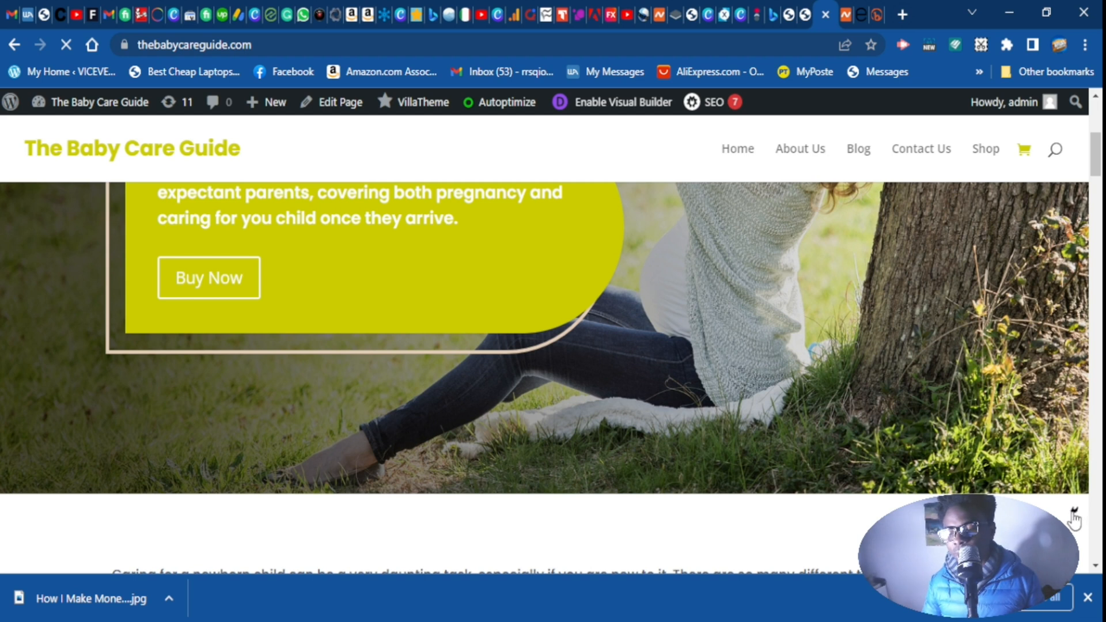
pyautogui.click(1076, 513)
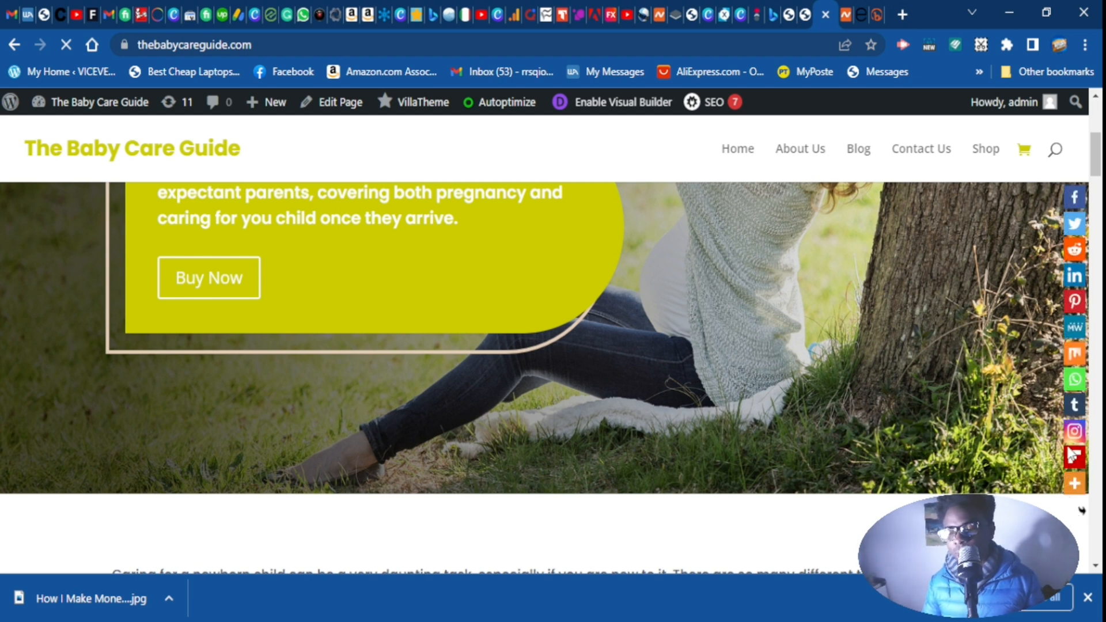
# - Check the floating share bar further down the homepage and on the site's Blog page
pyautogui.scroll(-4, 1067, 245)
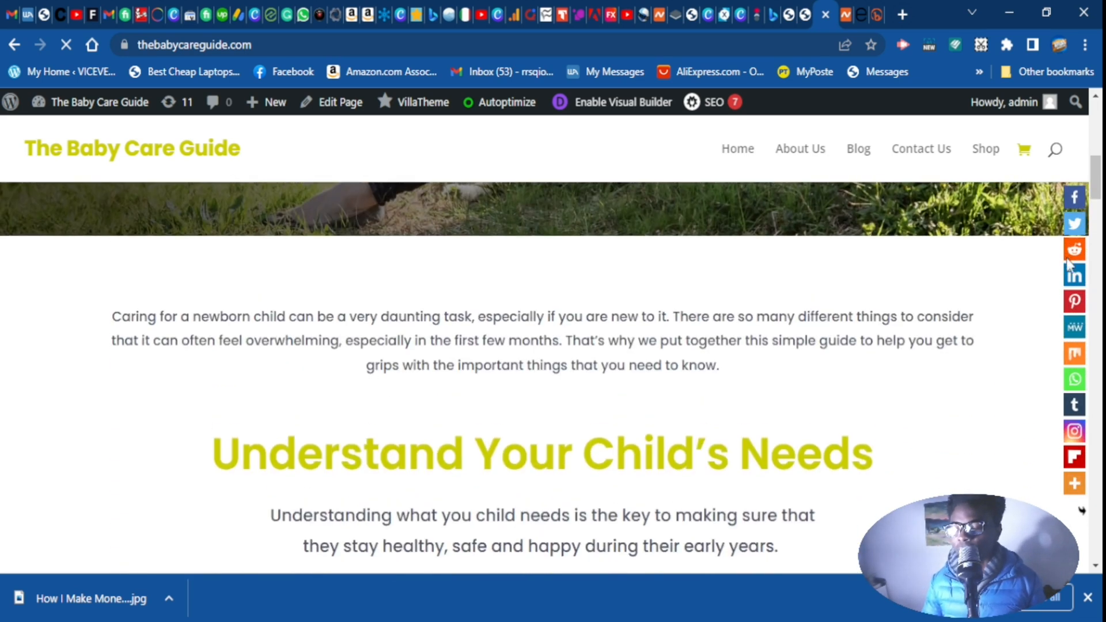
pyautogui.scroll(-3, 1080, 207)
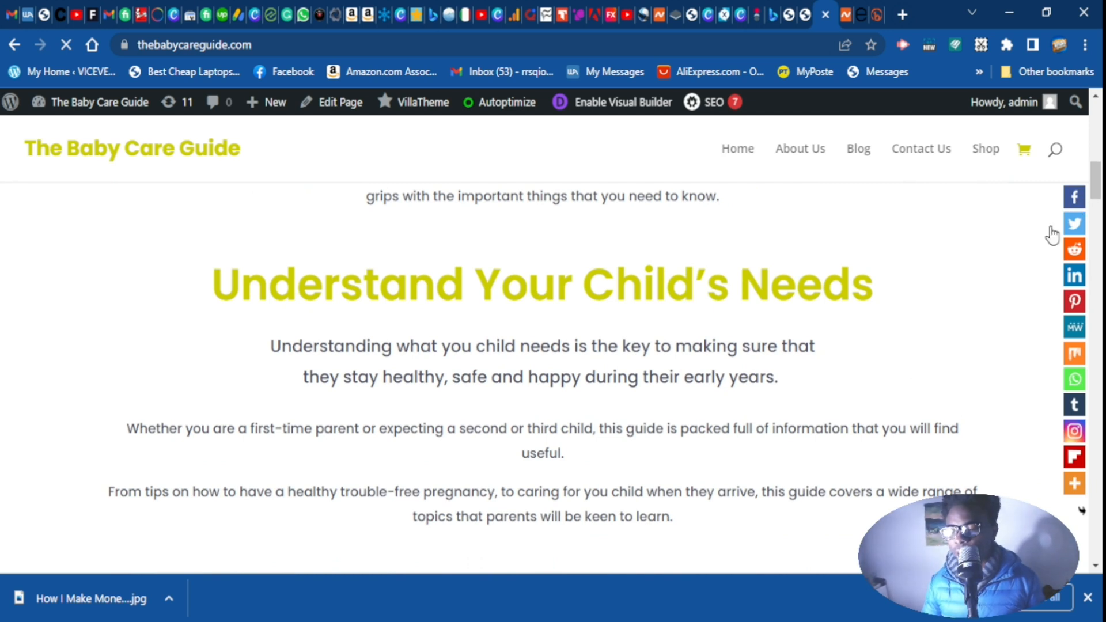
pyautogui.scroll(-3, 780, 296)
pyautogui.scroll(8, 797, 242)
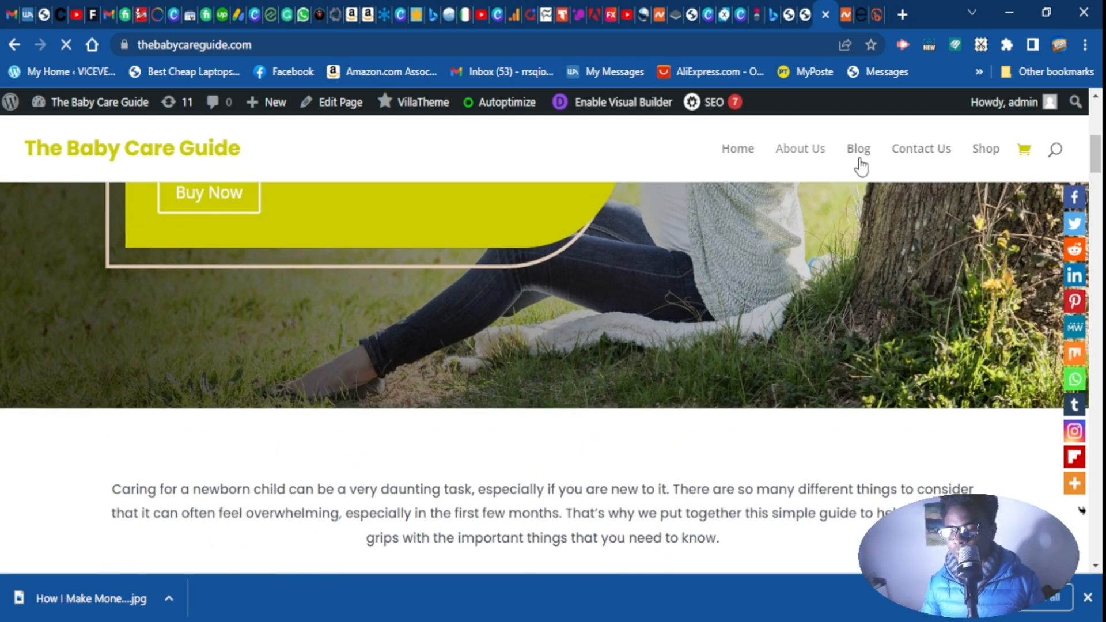
pyautogui.scroll(-1, 846, 167)
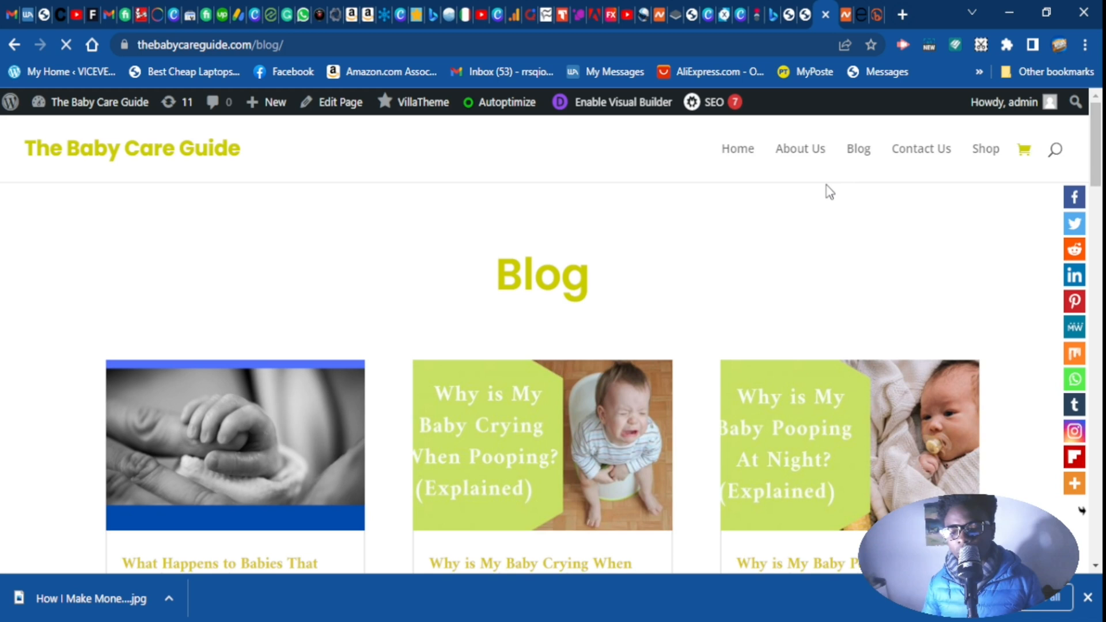
pyautogui.scroll(-3, 826, 190)
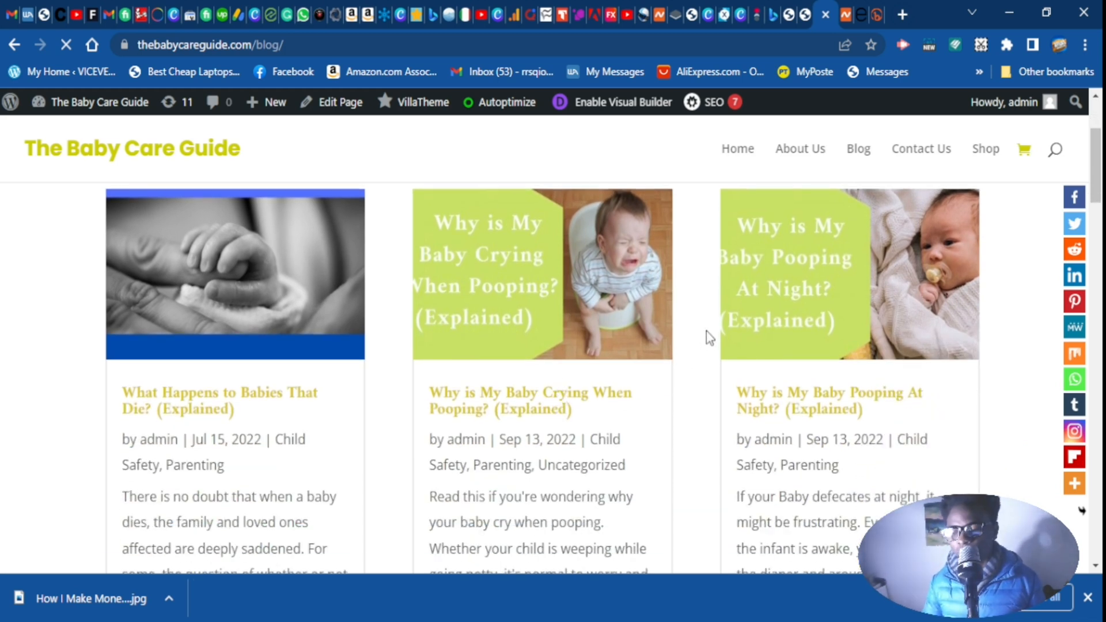
# - Open the blog post "Why is My Baby Crying When Pooping? (Explained)" and check the floating share bar along the article
pyautogui.scroll(-1, 707, 339)
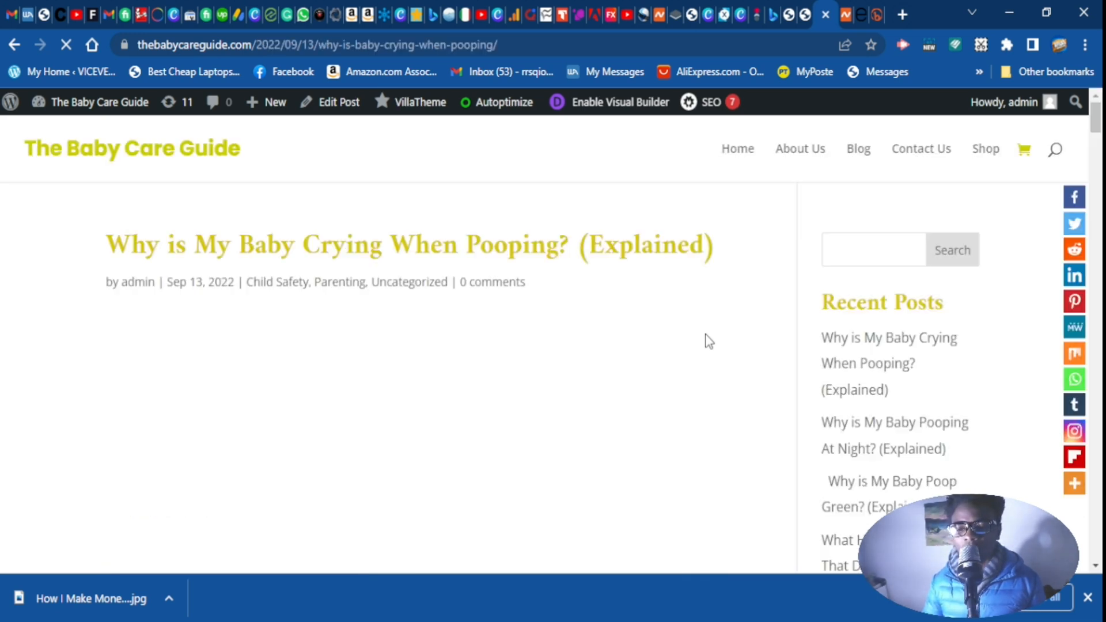
pyautogui.scroll(-2, 642, 340)
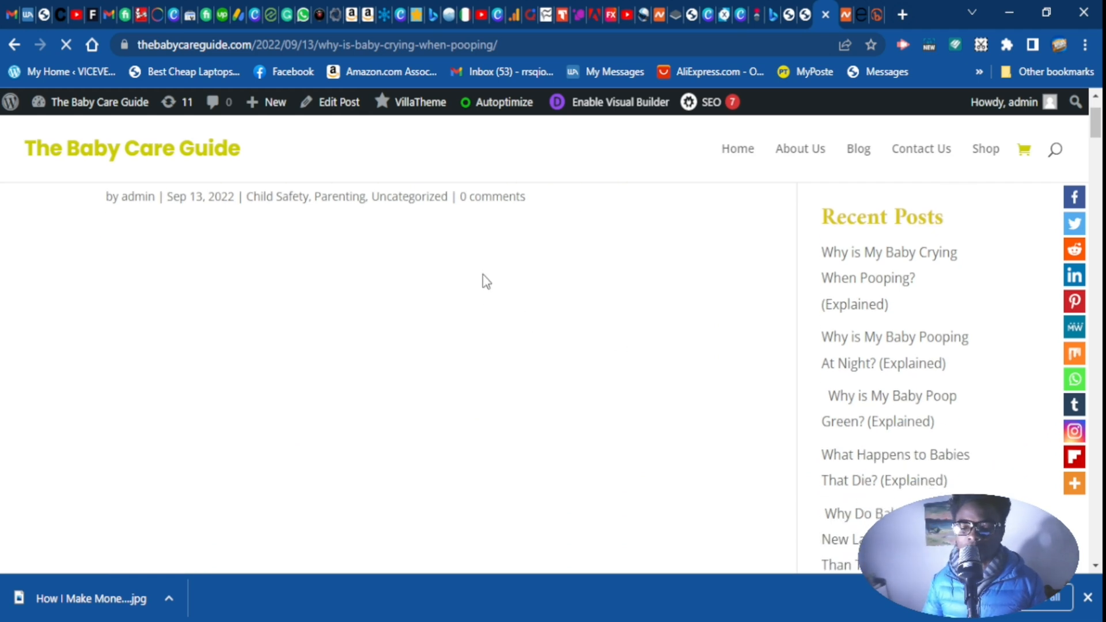
pyautogui.scroll(-4, 484, 279)
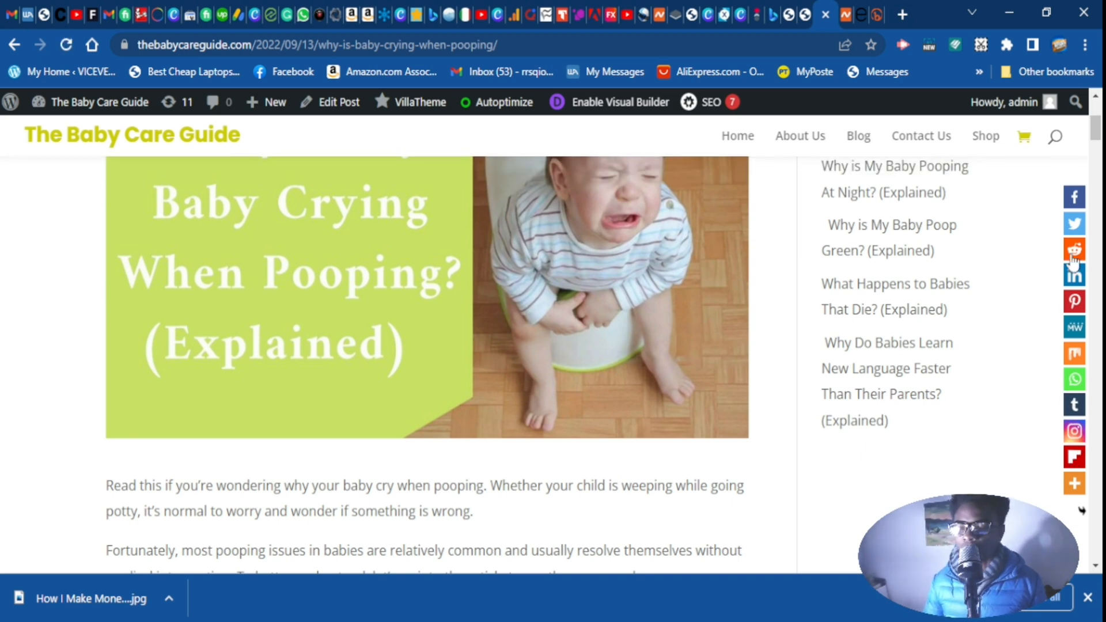
pyautogui.scroll(-2, 897, 290)
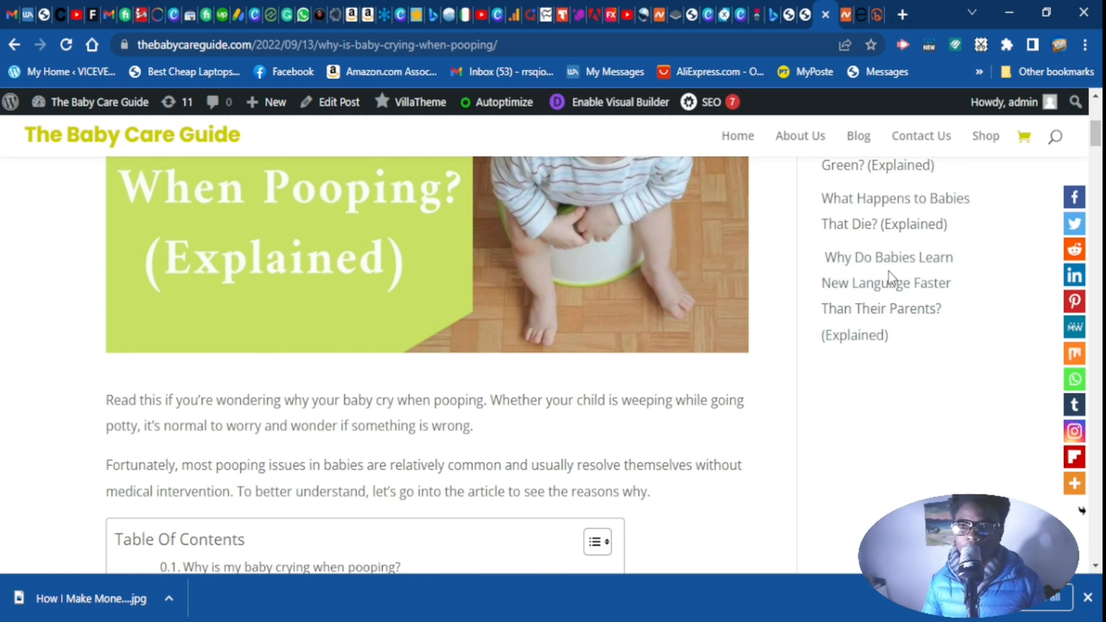
pyautogui.scroll(-1, 890, 280)
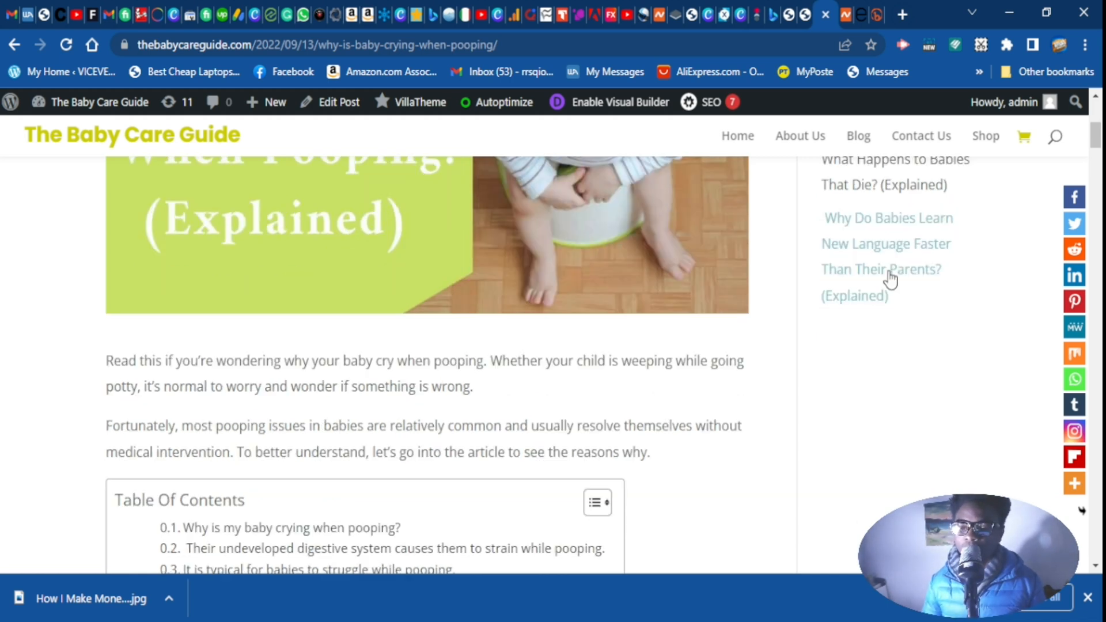